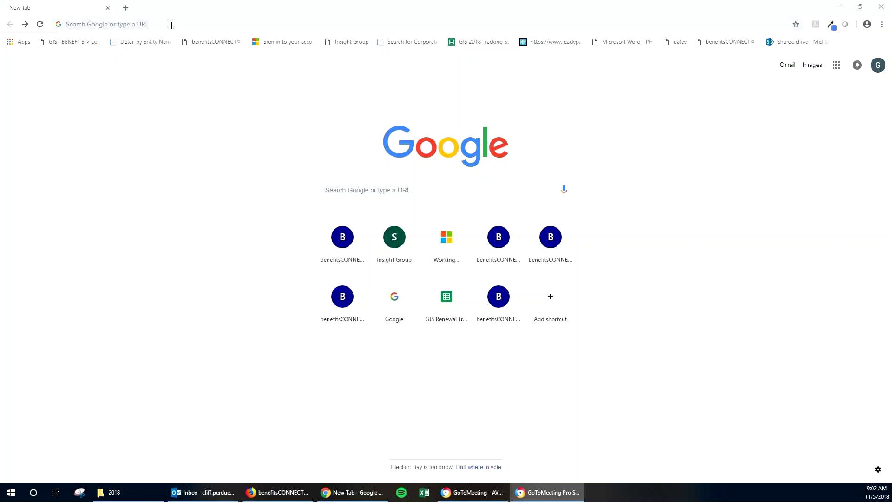
left_click(171, 25)
type("www.b")
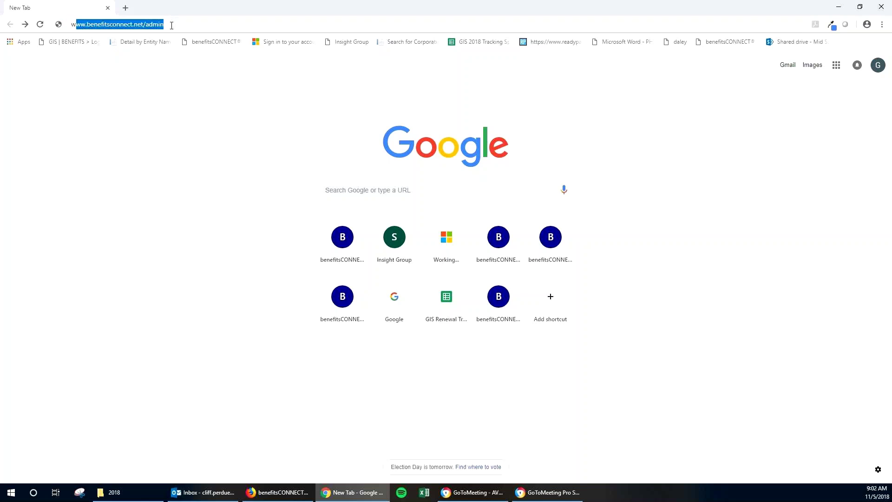
type("enefitsco")
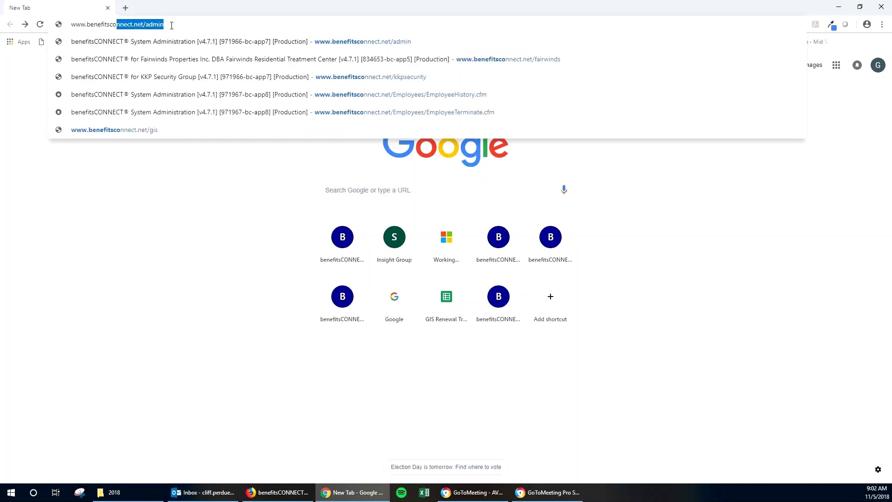
type("nnect.net/")
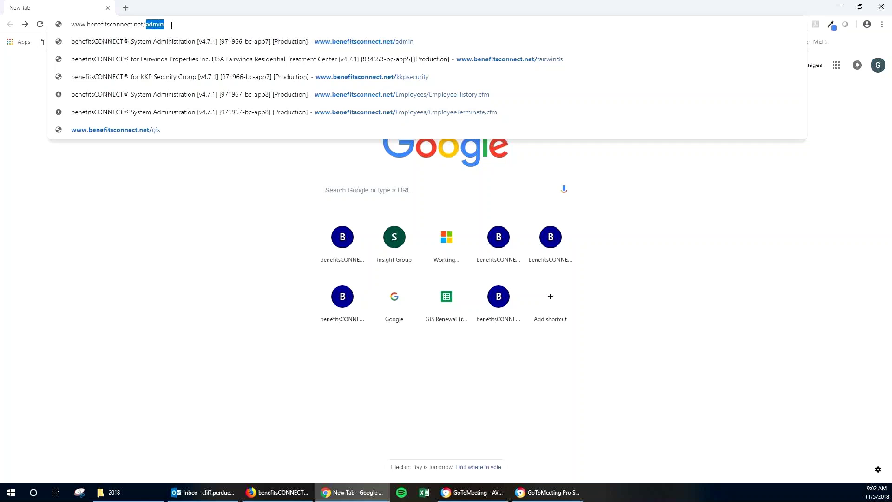
type("kkpsecur")
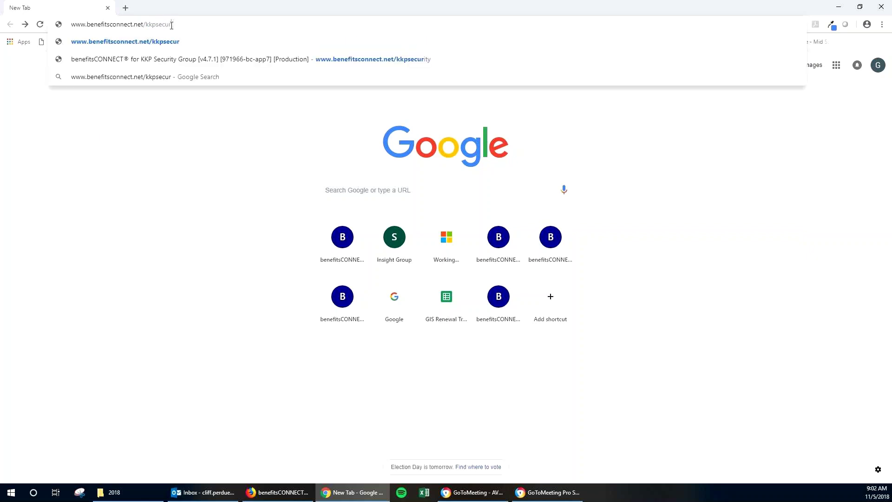
type("ity")
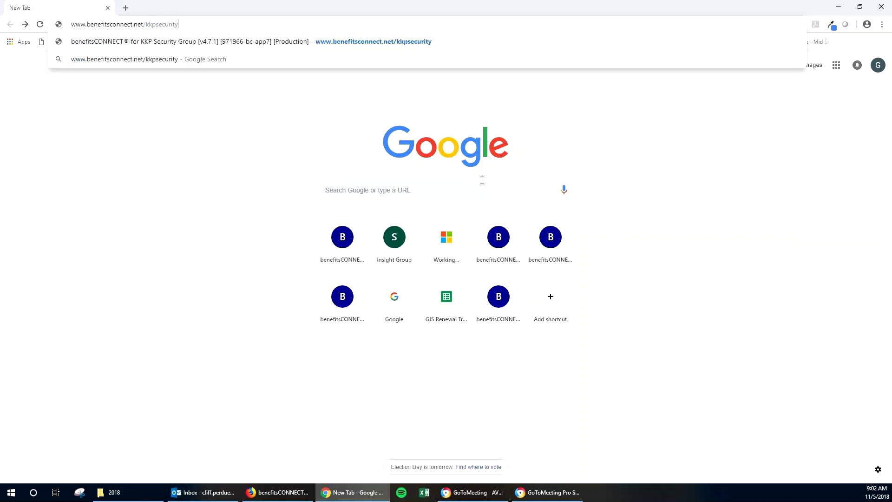
key("Return")
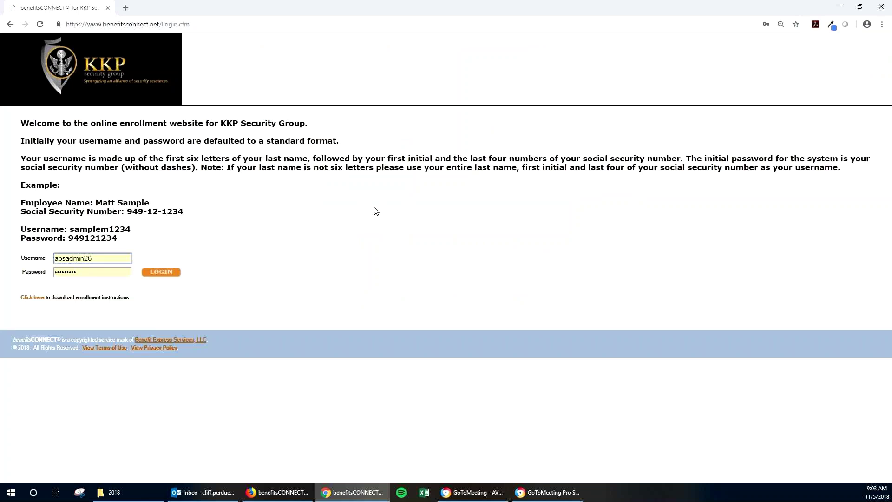
Clear the saved administrator username and password from the login form
double_click(102, 257)
key("BackSpace")
key("Tab")
left_click(70, 240)
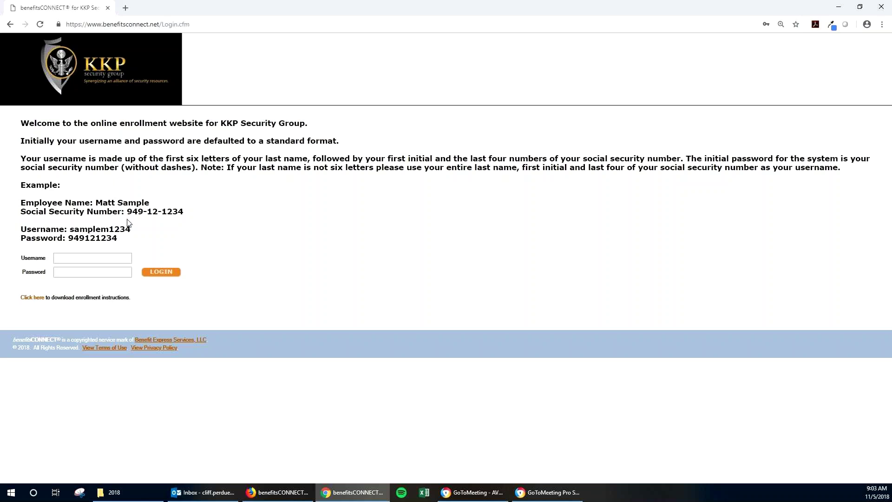
Log in with the test employee's username and password
left_click(114, 256)
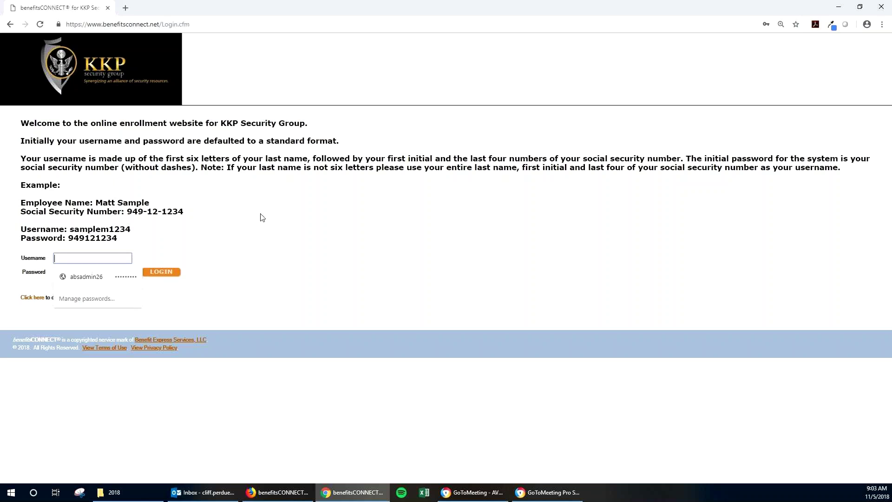
type("test")
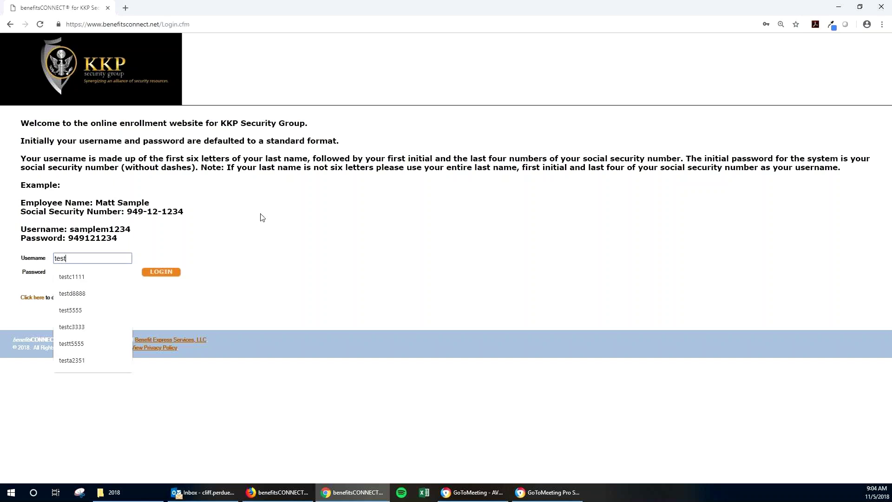
type("d")
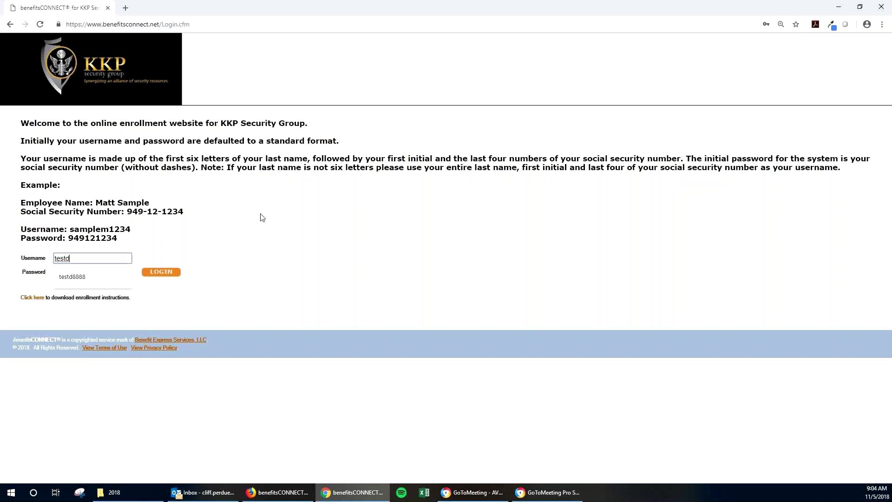
type("8888")
key("Tab")
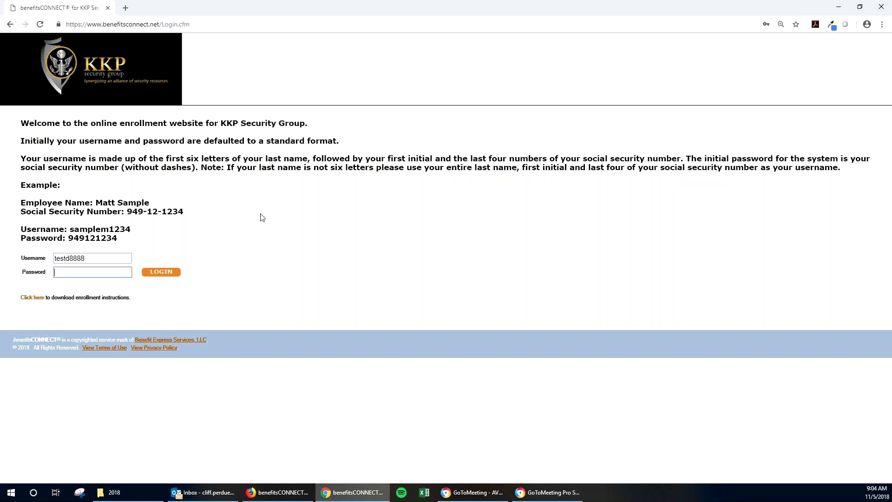
type("••••••••")
left_click(148, 274)
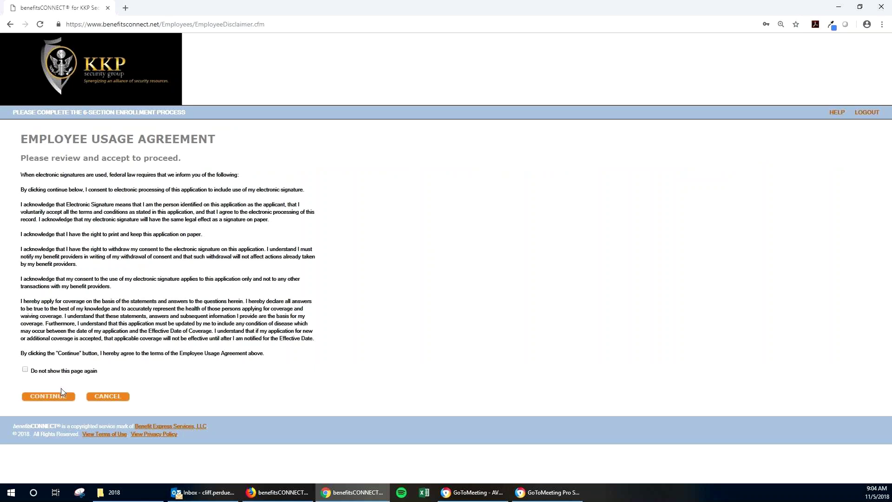
Accept the usage agreement and fill in the employee's street address from the autofill suggestion
left_click(54, 400)
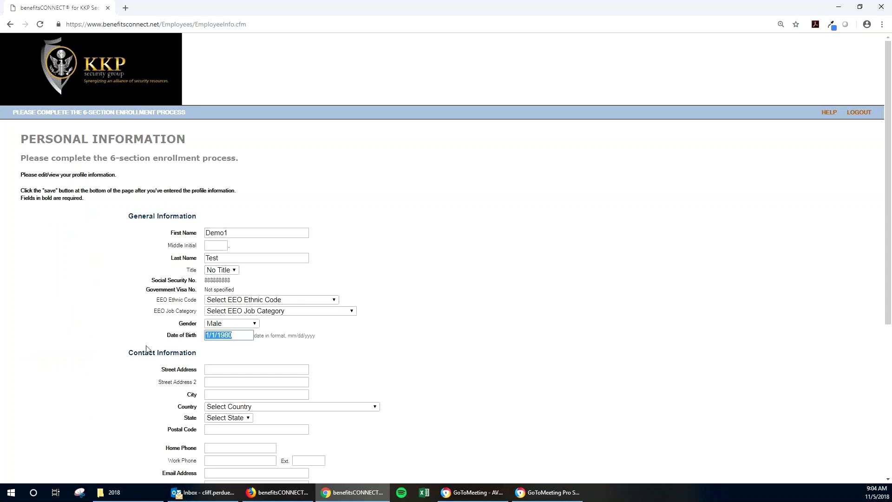
left_click(214, 370)
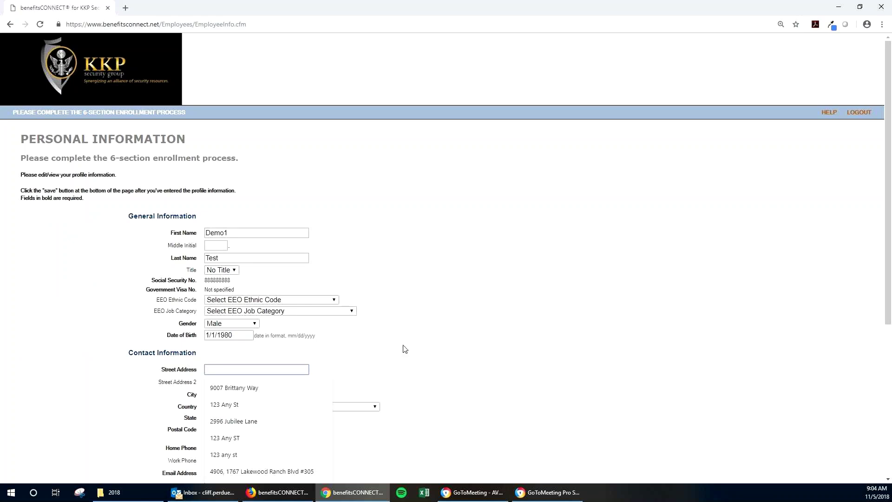
scroll(388, 319, "down", 2)
scroll(163, 317, "down", 1)
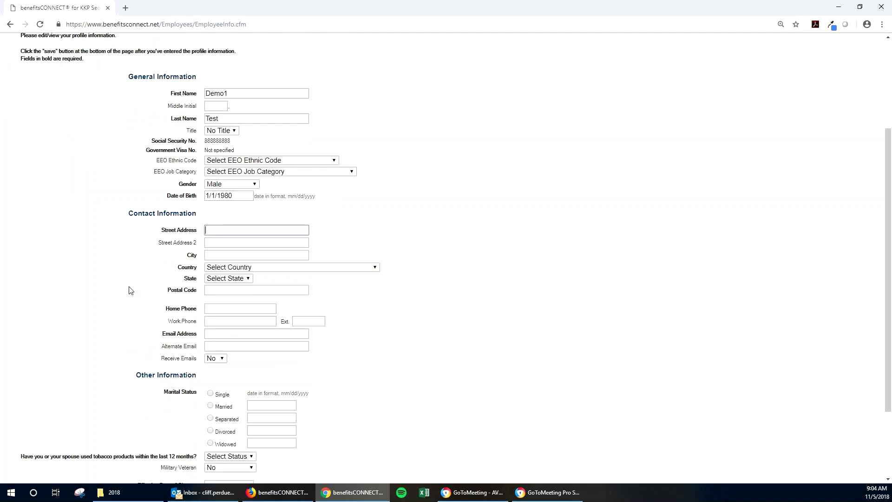
type("123 Any St")
left_click(242, 255)
Enter the employee's city, country, state, postal code and home phone number
left_click(210, 256)
type("Tampa")
key("Tab")
key("u")
key("Tab")
key("f")
key("Tab")
type("33556")
key("Tab")
type("81355551")
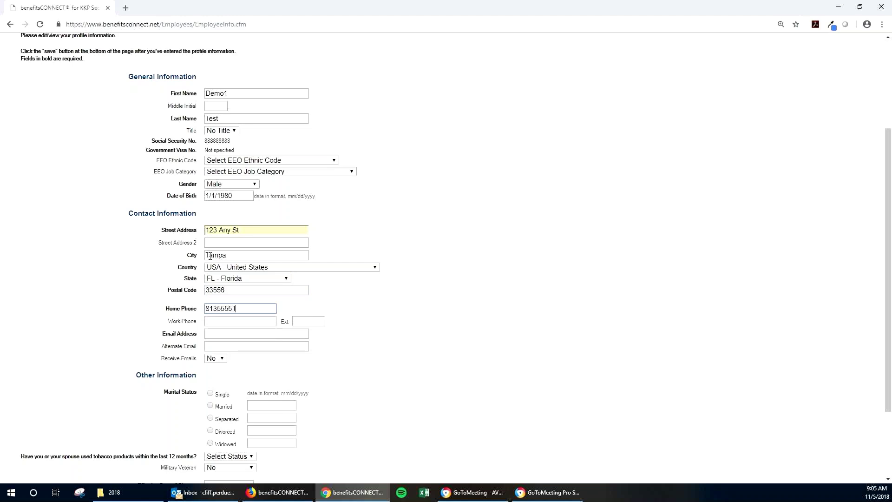
type("51")
left_click(524, 233)
Enter the employee's e-mail address in the Personal Information form
scroll(240, 361, "down", 2)
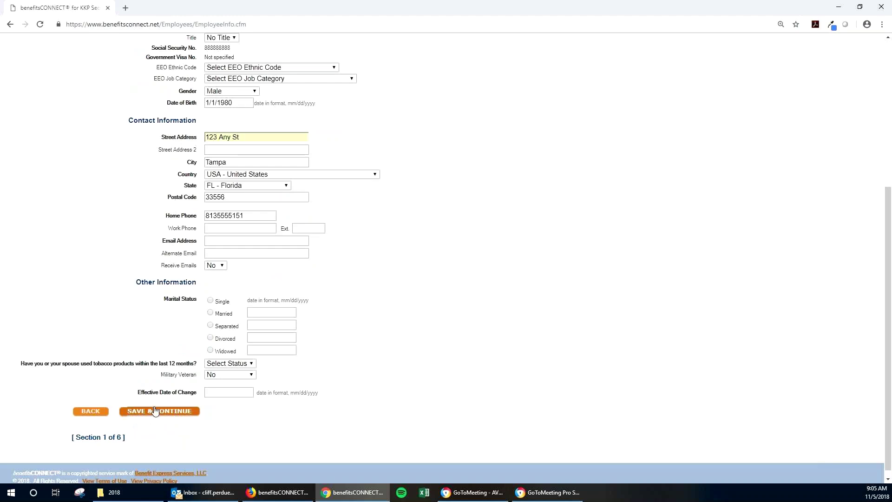
scroll(155, 405, "up", 1)
scroll(154, 406, "up", 4)
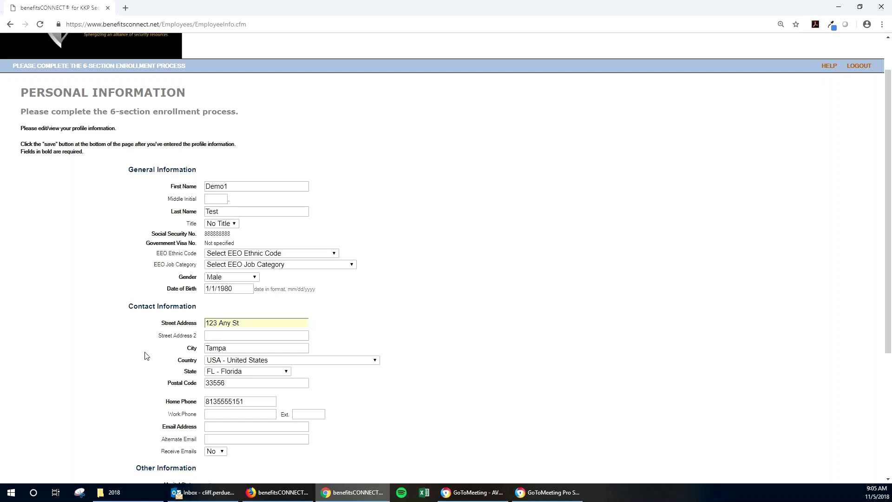
left_click(233, 427)
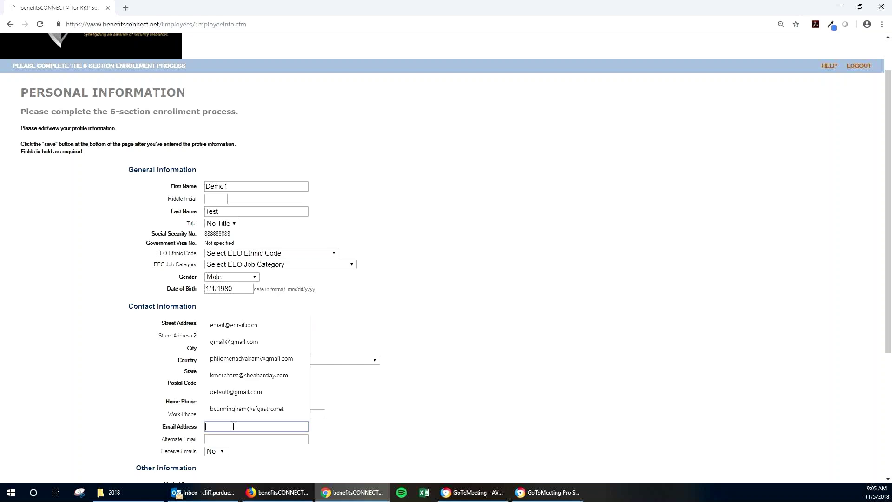
type("email.@email.com")
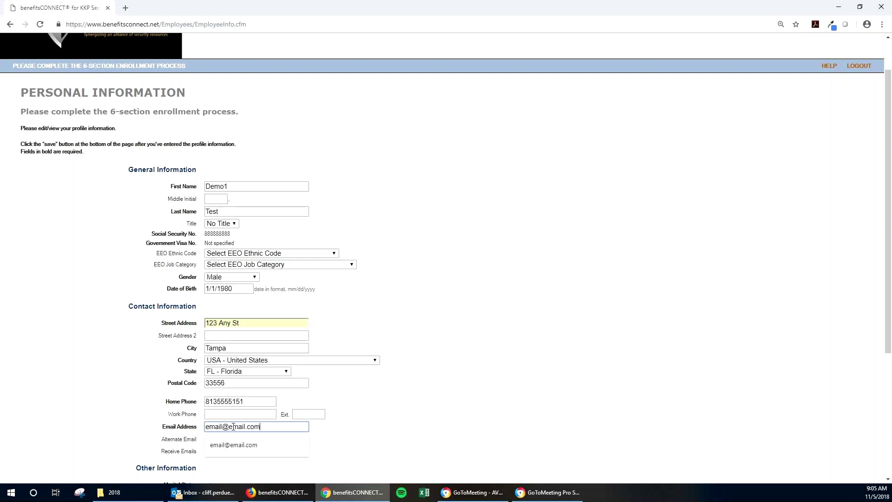
left_click(402, 318)
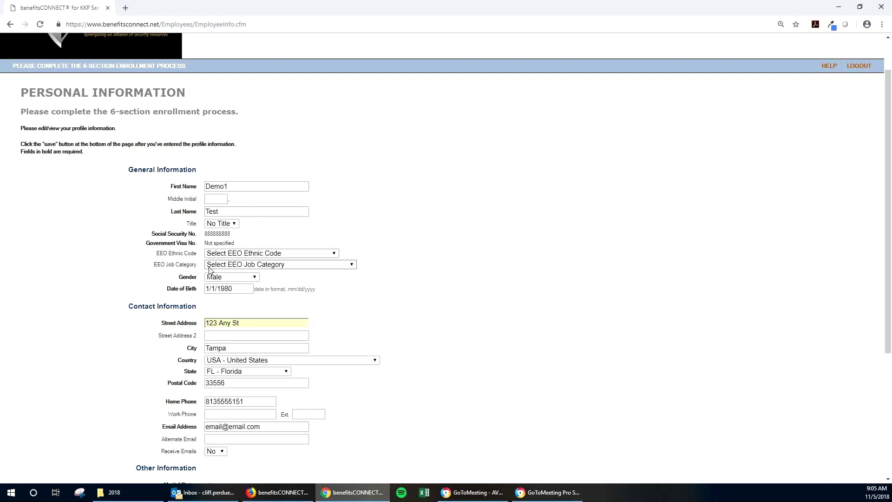
scroll(137, 384, "down", 1)
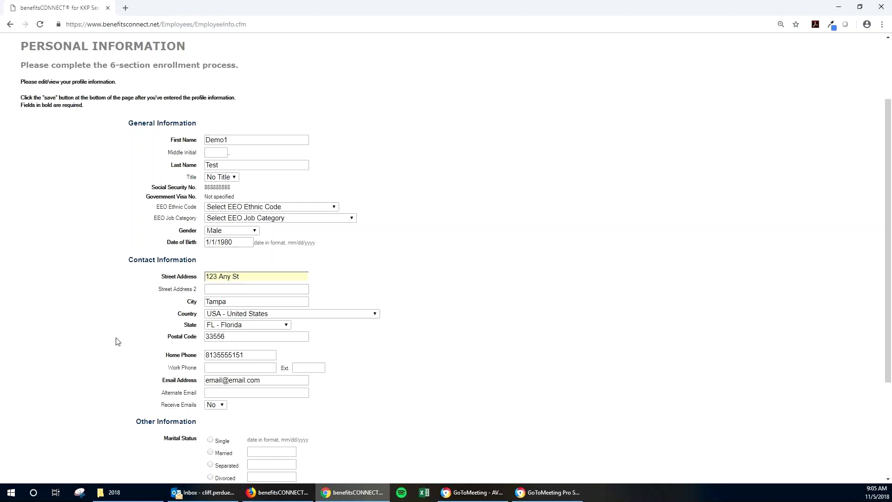
scroll(116, 341, "down", 1)
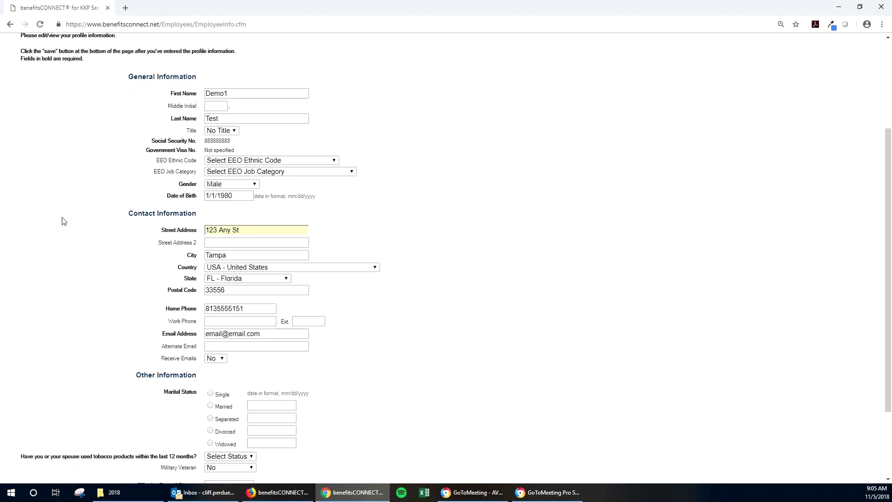
scroll(64, 222, "down", 1)
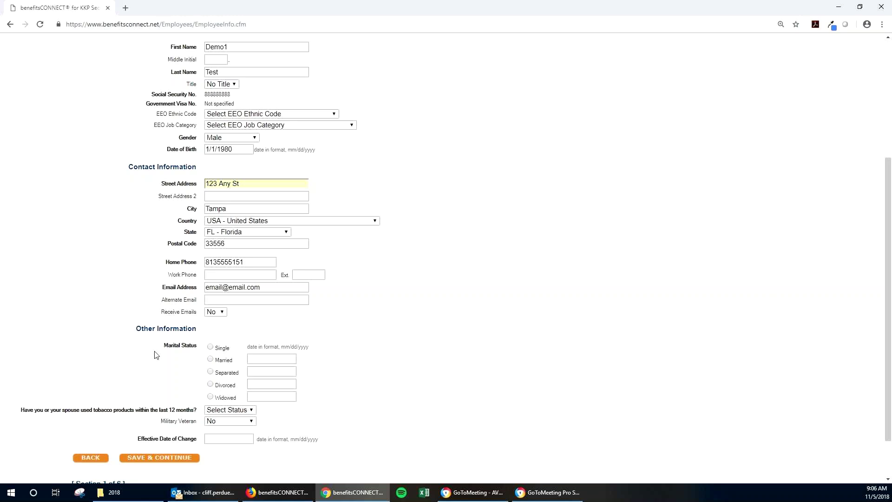
Choose Married, tobacco use No, effective date 11/5/2018, and save the personal information
left_click(210, 360)
left_click(231, 412)
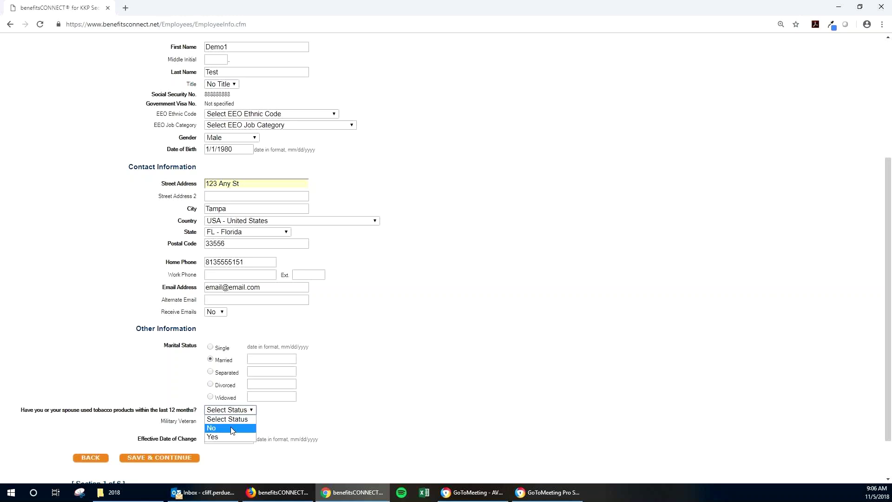
left_click(232, 428)
left_click(180, 460)
left_click(179, 460)
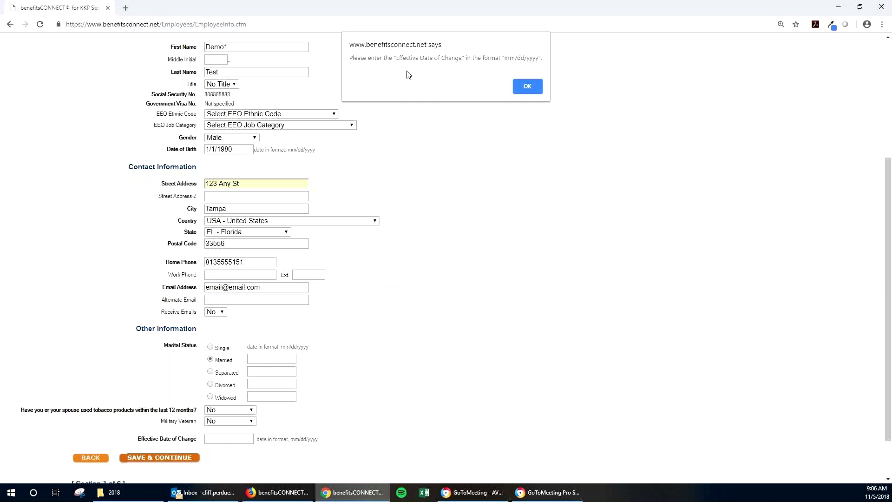
left_click(535, 89)
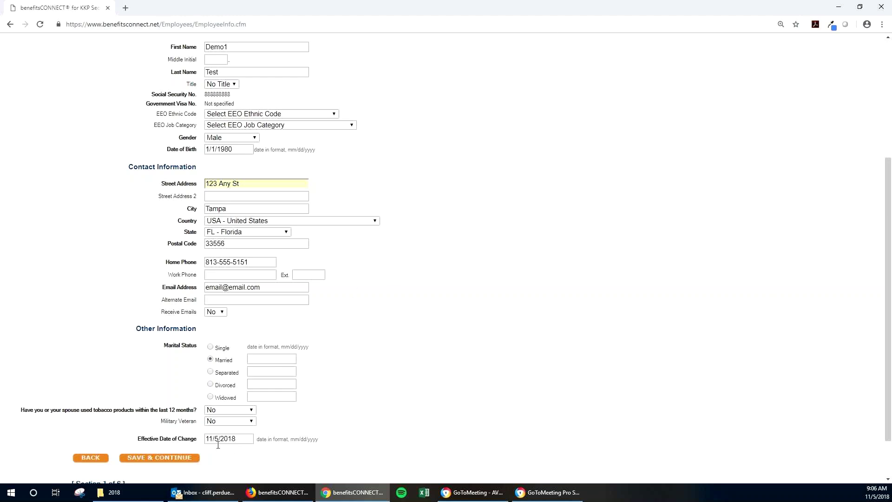
left_click(182, 459)
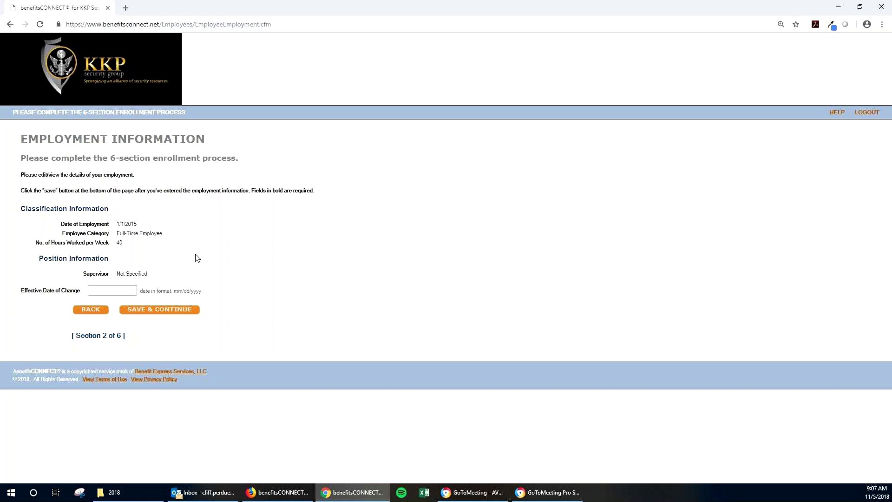
left_click(147, 311)
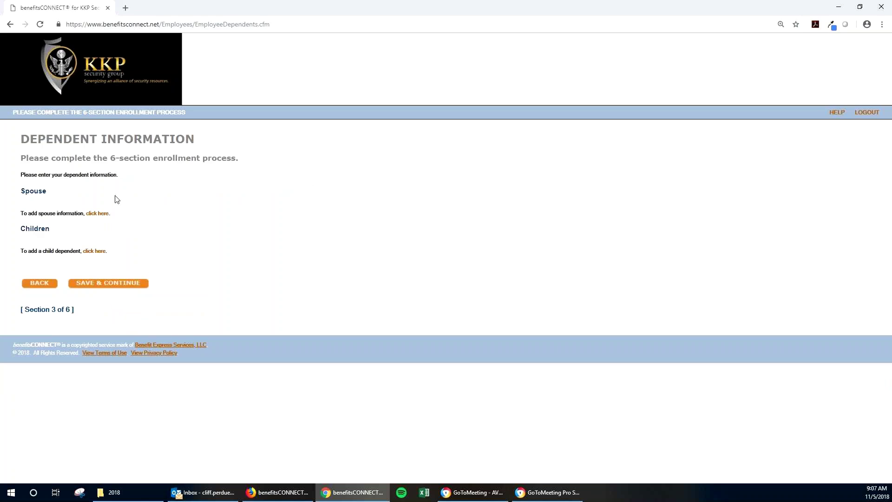
left_click(100, 213)
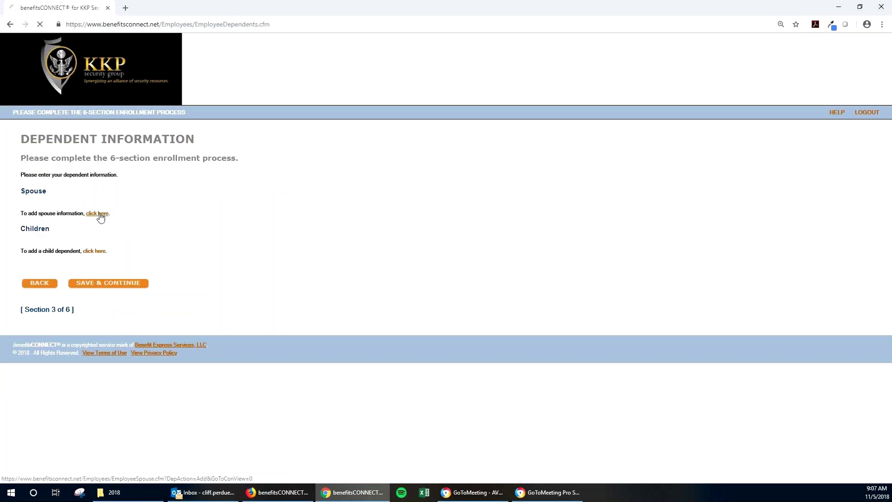
type("Spouse")
key("Tab")
key("Tab")
key("Tab")
key("Tab")
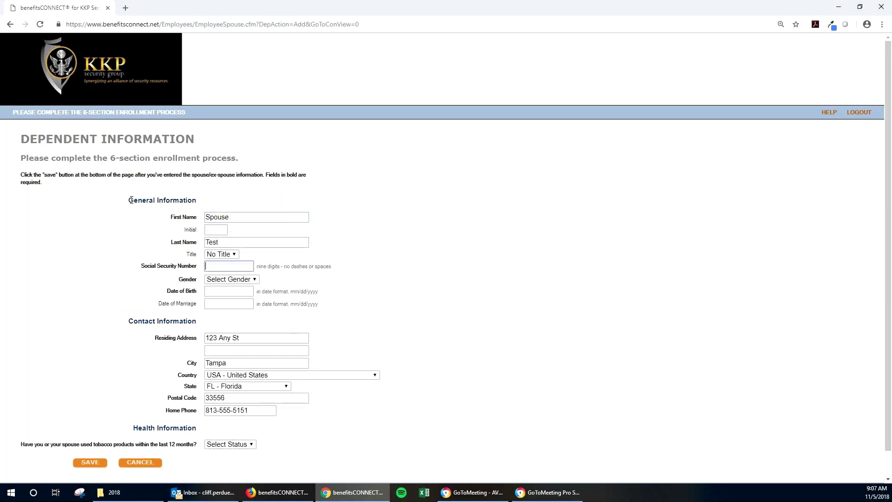
type("222222222")
scroll(140, 371, "down", 1)
left_click(139, 437)
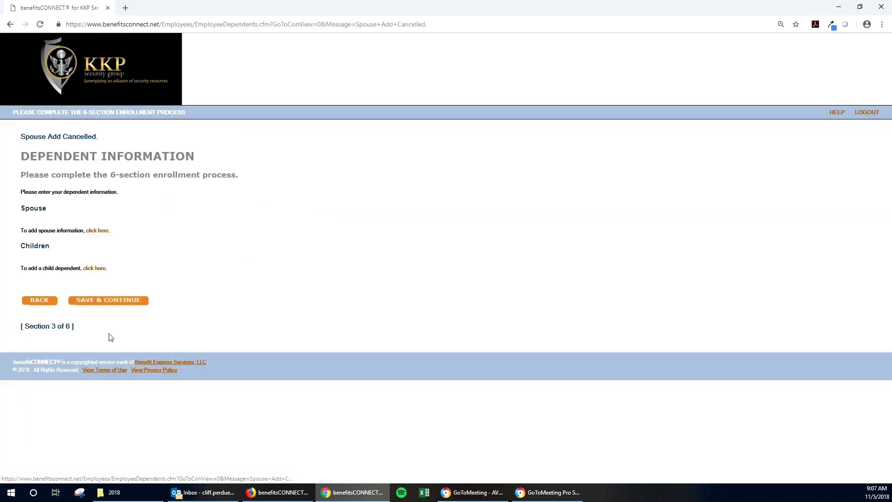
left_click(38, 303)
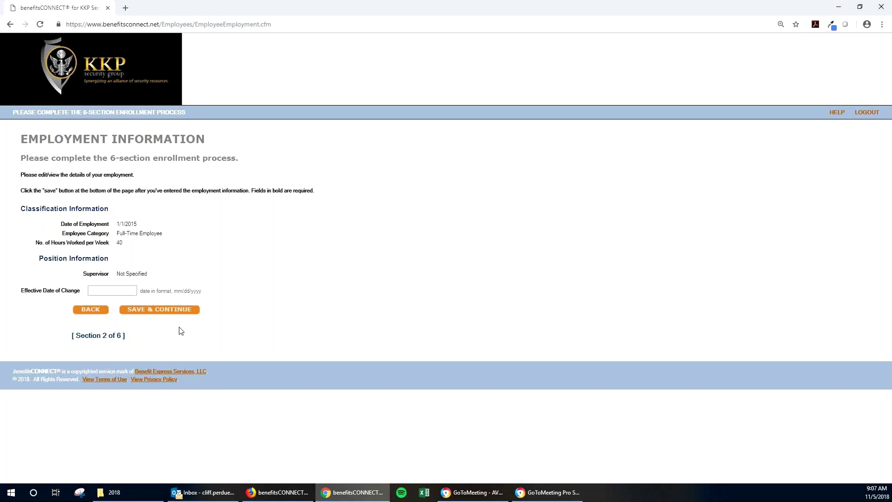
left_click(177, 318)
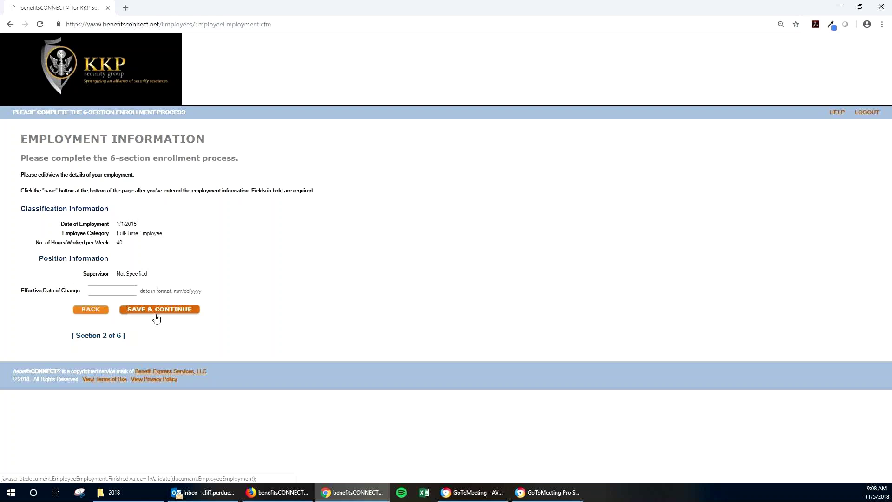
left_click(156, 315)
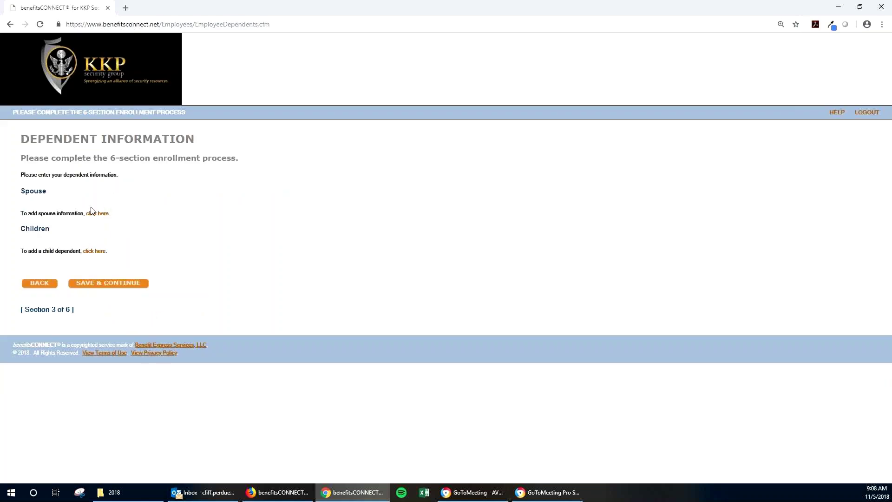
Open the spouse form and enter the spouse's first name and social security number
left_click(106, 218)
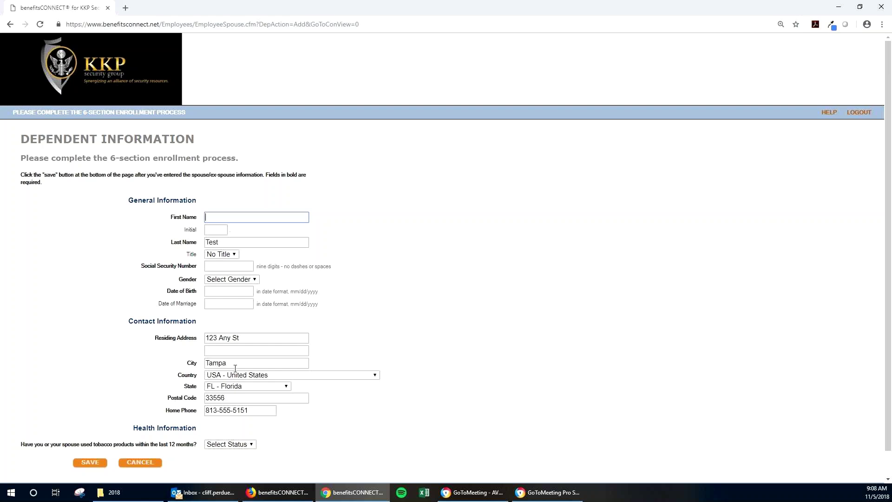
left_click(230, 219)
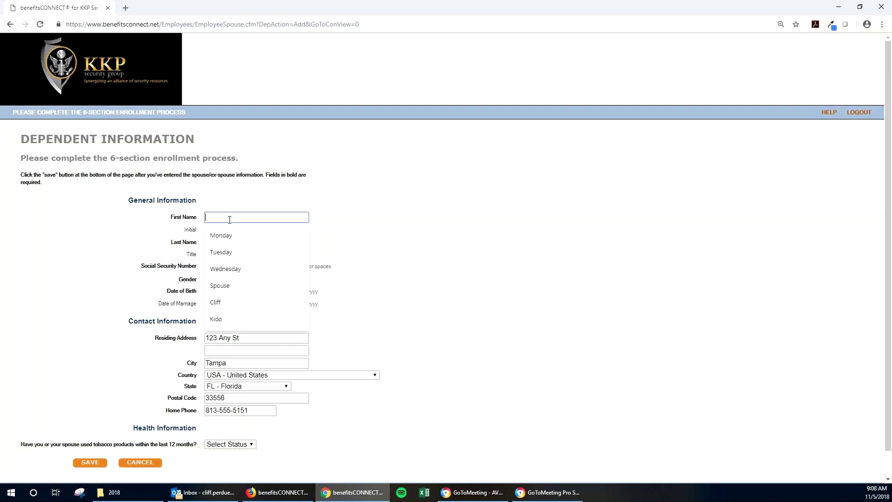
type("SPouse")
key("Tab")
key("Tab")
key("Tab")
key("Tab")
type("222222222")
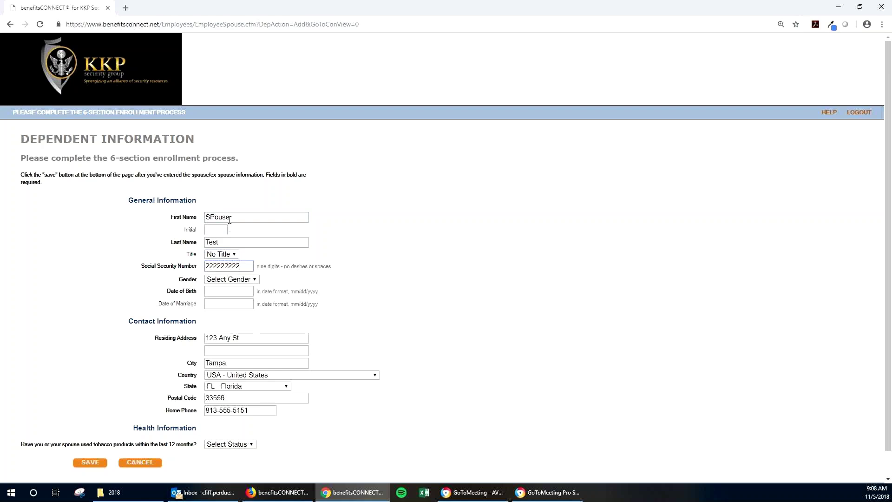
key("BackSpace")
type("3")
key("Tab")
Set the spouse's gender to Female, birth date 01/01/1970, tobacco use Yes, and save
key("m")
key("f")
key("Tab")
type("0101")
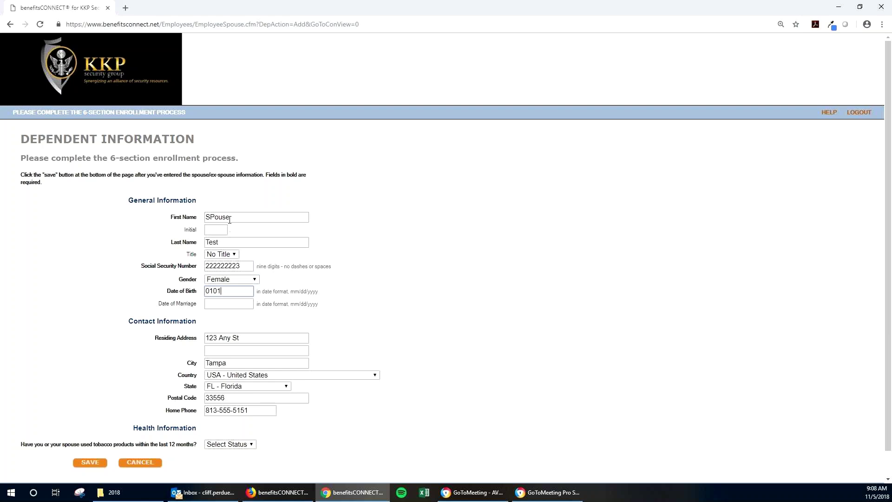
type("1970")
left_click(325, 384)
scroll(214, 428, "down", 1)
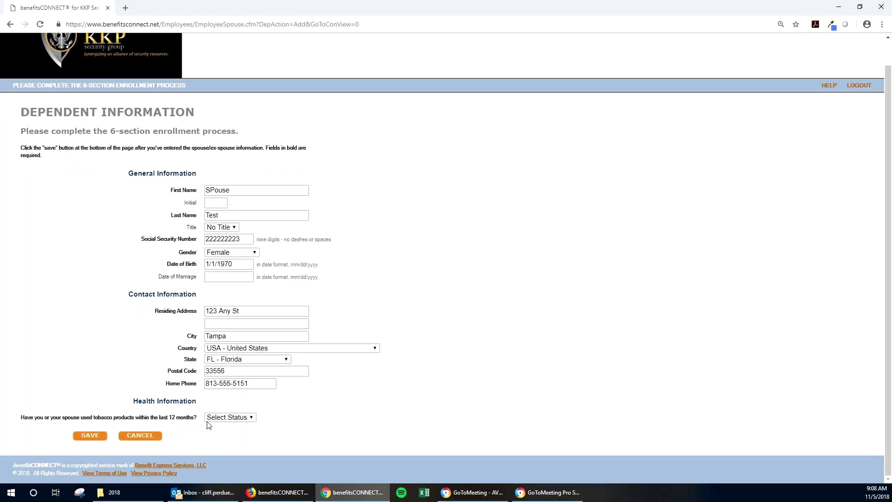
left_click(224, 418)
left_click(226, 445)
left_click(90, 435)
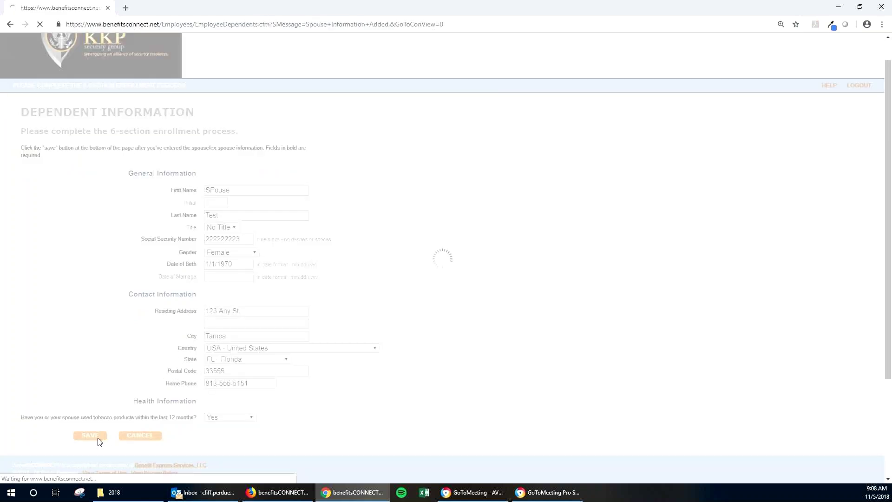
Add a female child born 01/01/2015 with first name and social security number, and save
left_click(99, 290)
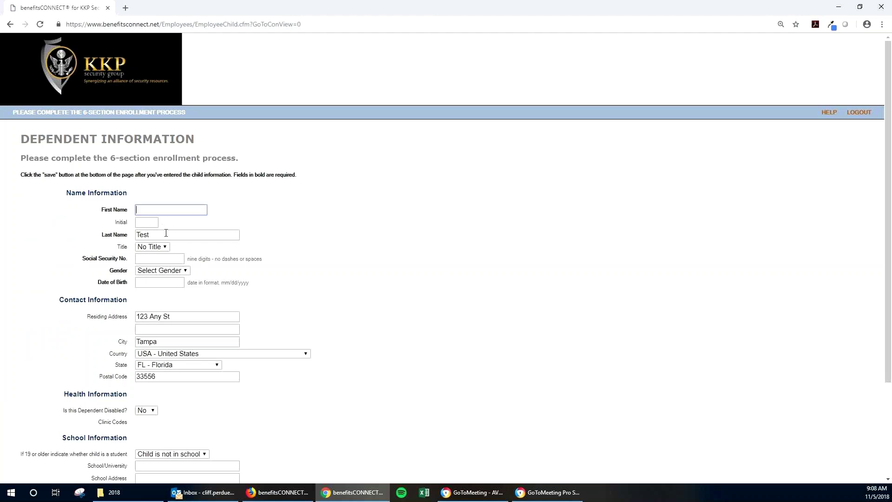
type("Kid")
key("Tab")
key("Tab")
key("Tab")
key("Tab")
type("555555556")
key("Tab")
key("f")
key("Tab")
type("01012015")
left_click(379, 280)
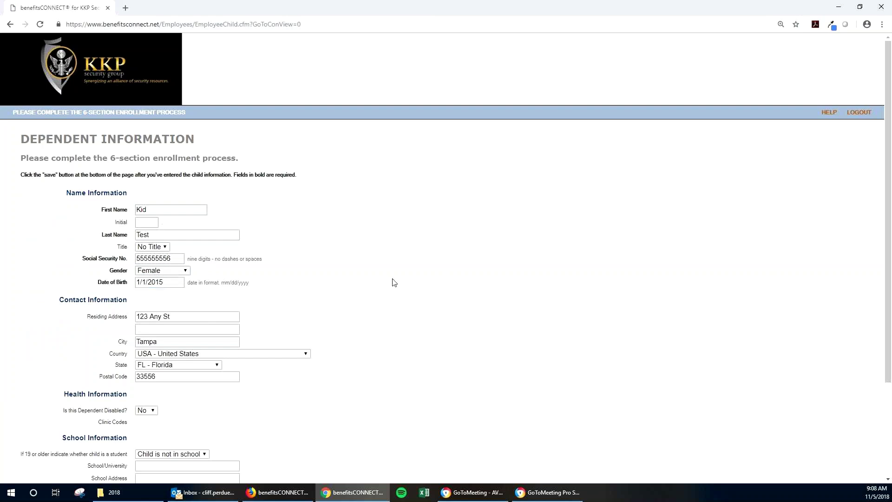
scroll(379, 281, "down", 3)
left_click(104, 439)
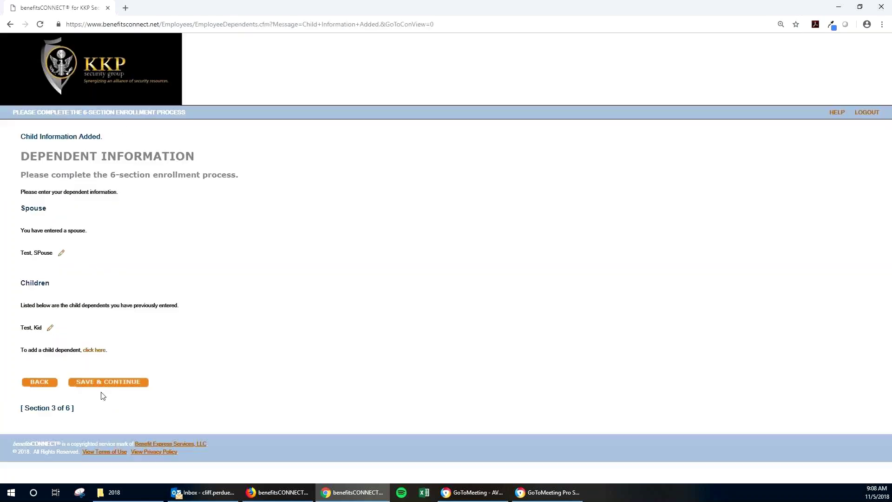
Highlight the spouse and child entries on the dependents list
left_click_drag(113, 354, 20, 352)
left_click_drag(66, 257, 27, 254)
left_click_drag(64, 334, 20, 331)
Continue to plan enrollment and tick employee and spouse under Blue Care 132/133 HSA
left_click(120, 383)
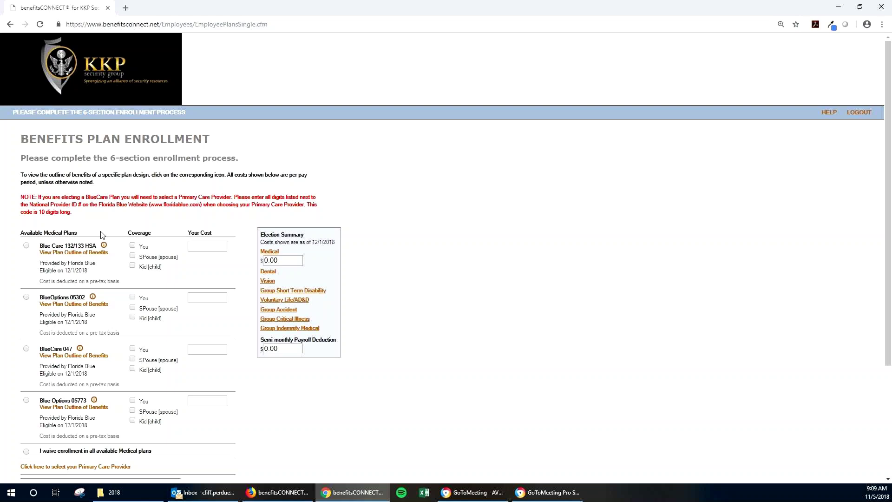
scroll(102, 234, "down", 1)
scroll(107, 237, "down", 1)
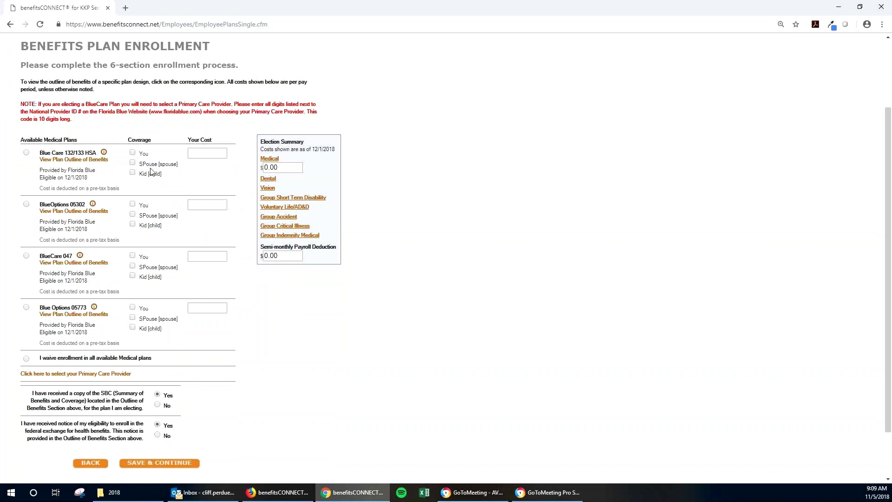
left_click(142, 156)
left_click(143, 168)
Try BlueOptions 05302 and Blue Options 05773, settling on BlueCare 047 for employee and spouse
left_click(149, 215)
left_click(148, 226)
left_click(143, 258)
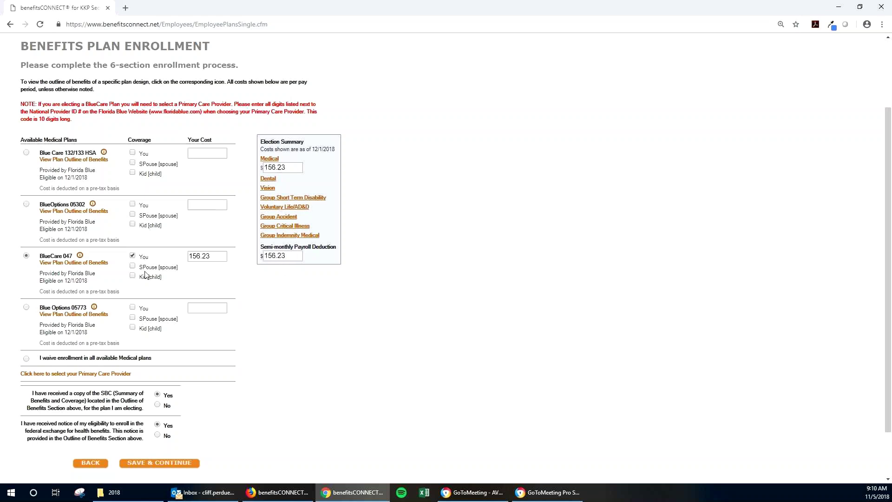
left_click(147, 309)
left_click(147, 321)
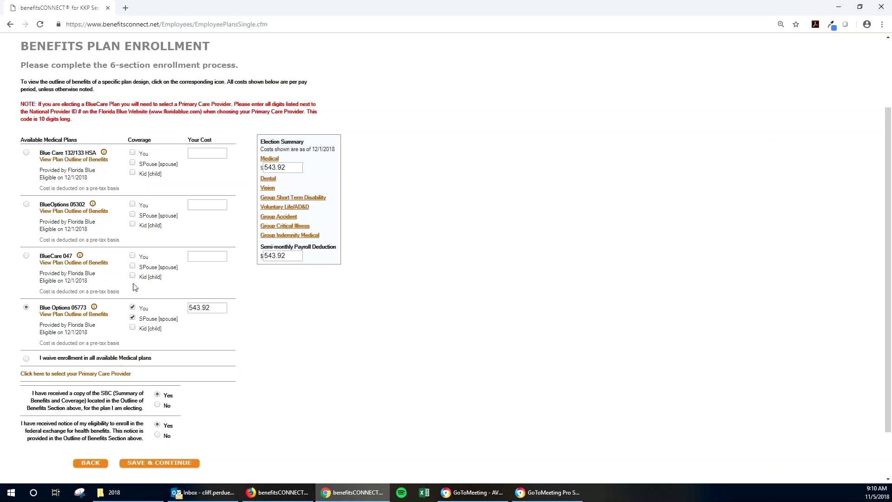
left_click(140, 265)
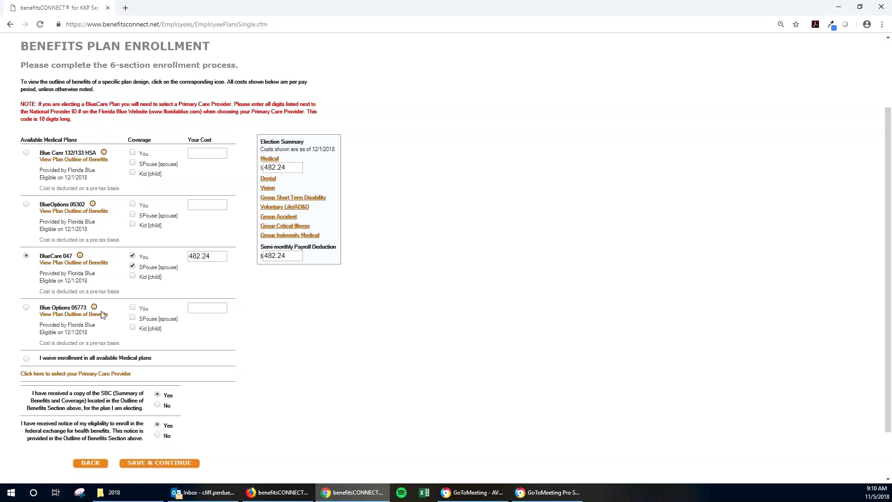
Review and close the BlueCare 047 outline, save the election, and widen the Select Care Provider window
left_click(93, 263)
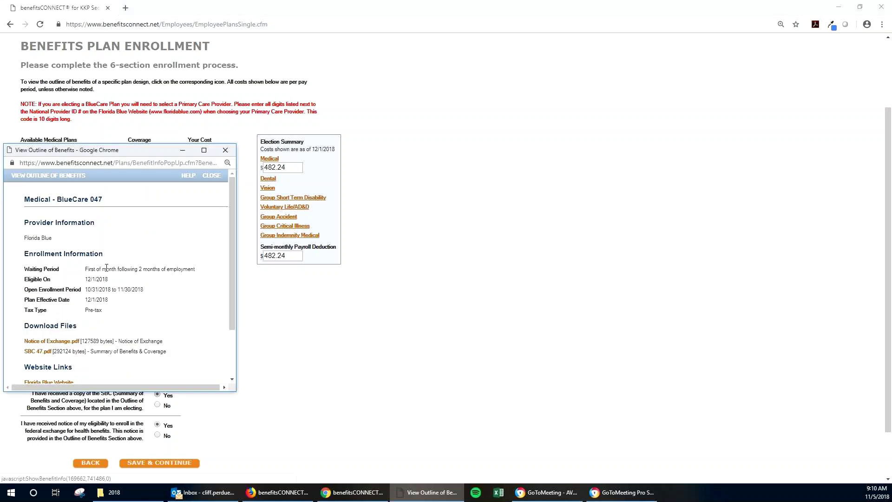
scroll(145, 314, "down", 2)
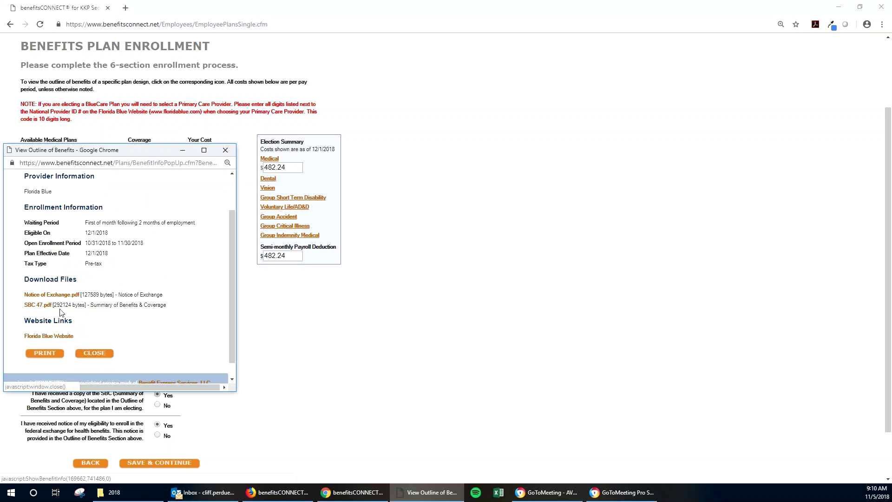
left_click(88, 355)
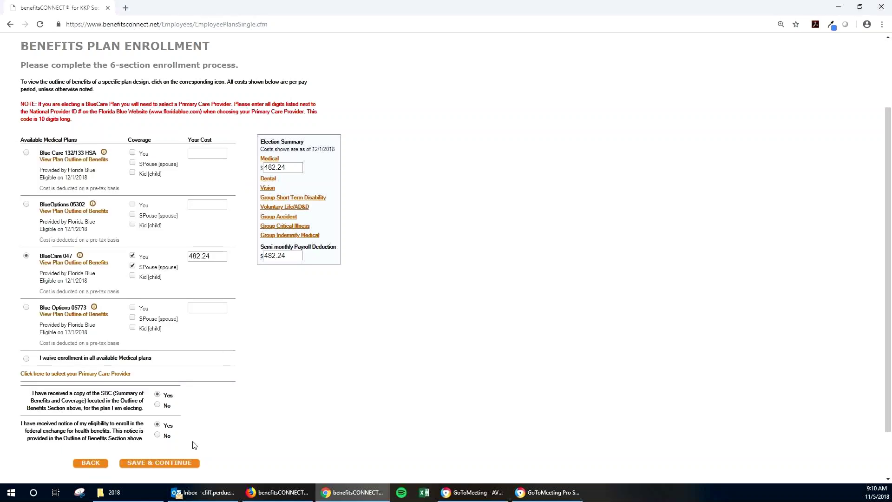
left_click(174, 465)
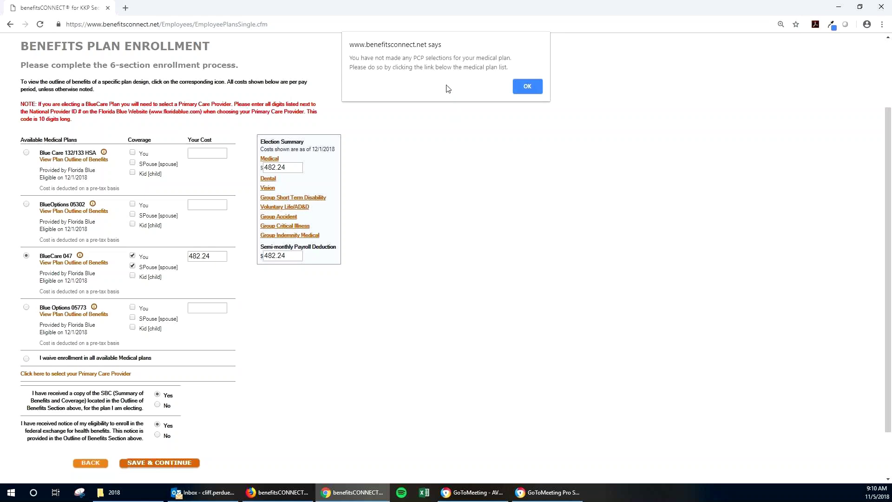
left_click(532, 88)
left_click_drag(213, 242, 342, 251)
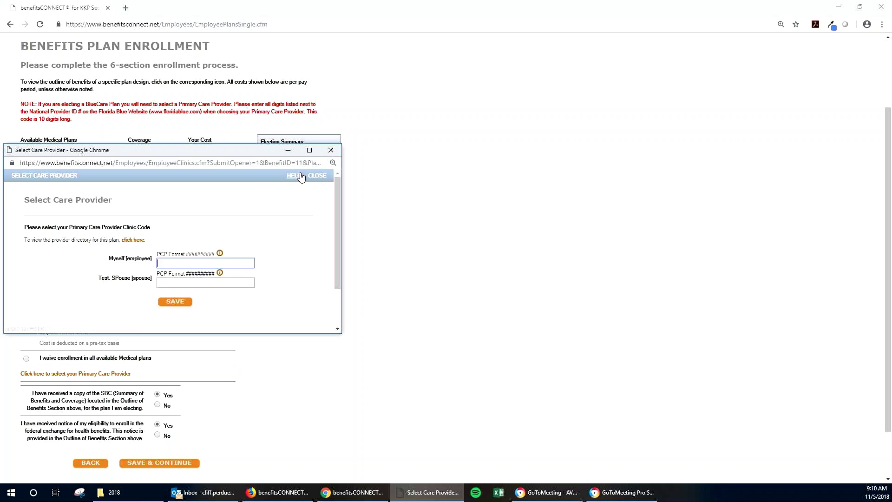
Close the care provider window and elect Blue Options 05773 for the employee only
left_click(332, 155)
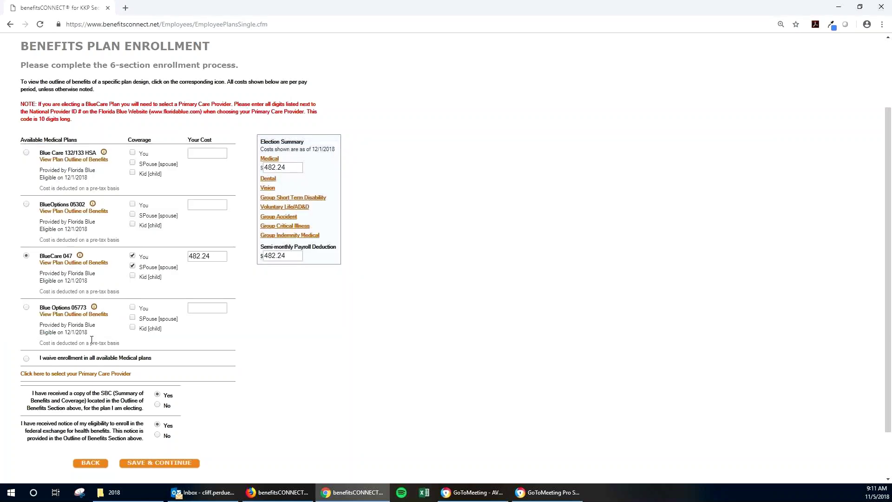
left_click(132, 307)
Add the child to Blue Options 05773 at 402.36 and bring up the care provider clinic code window
left_click(148, 330)
left_click(111, 373)
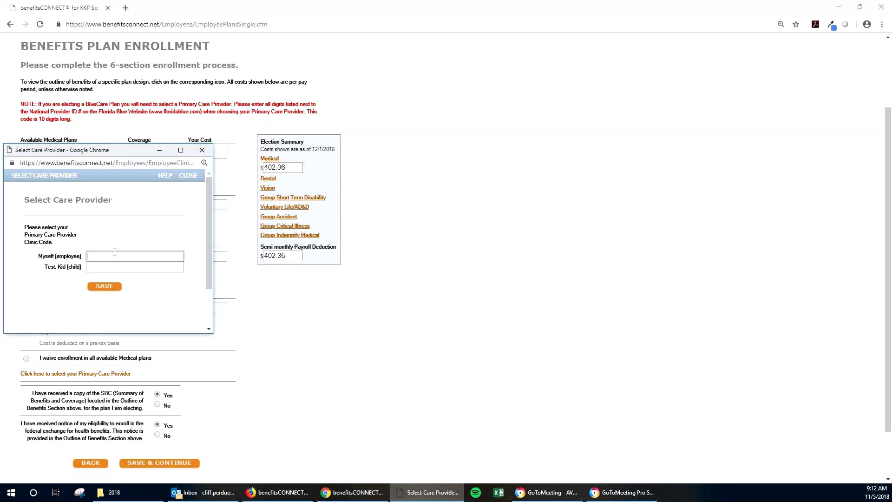
Switch medical to employee-only BlueCare 047 at 156.23, save, and acknowledge the missing PCP warning
left_click(115, 258)
left_click(201, 150)
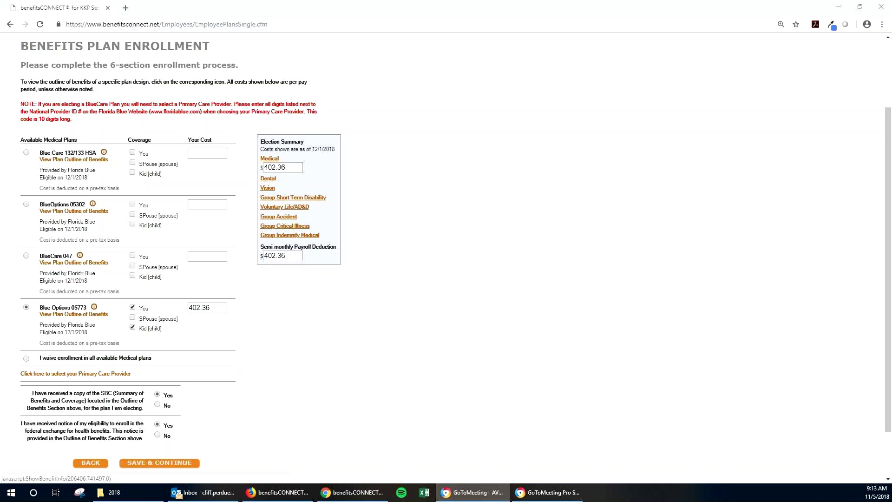
left_click(73, 262)
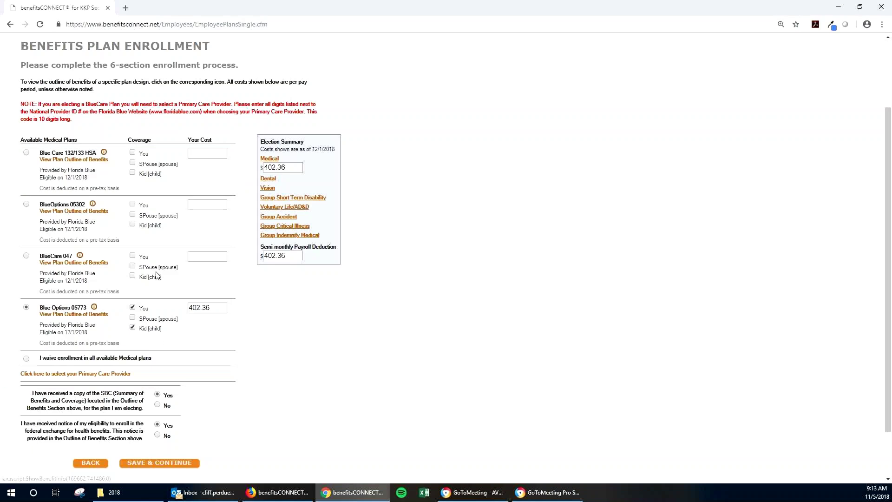
left_click(139, 256)
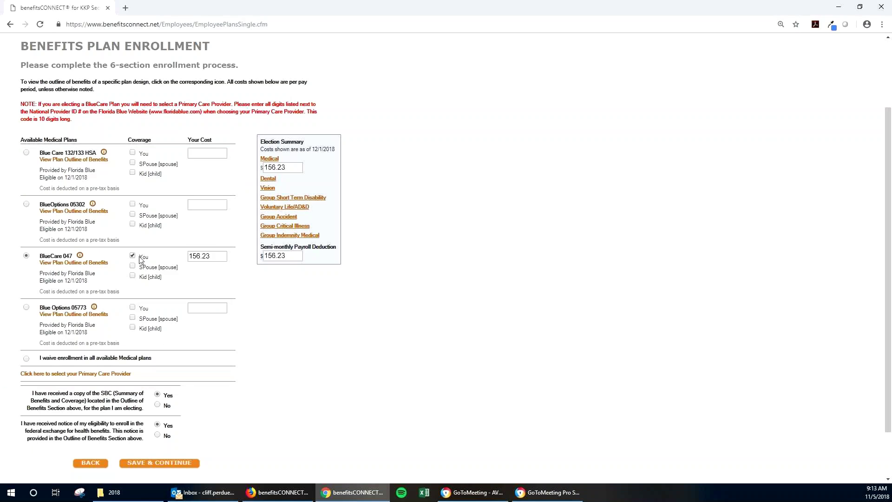
left_click(154, 469)
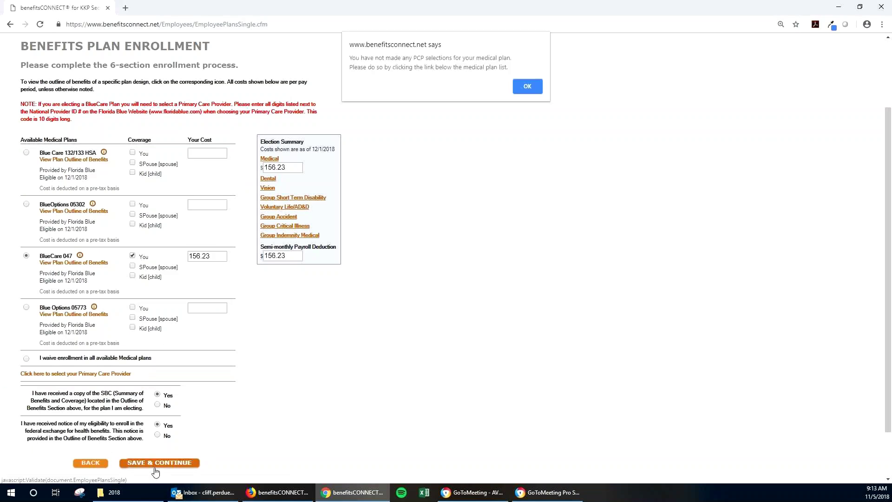
left_click(528, 85)
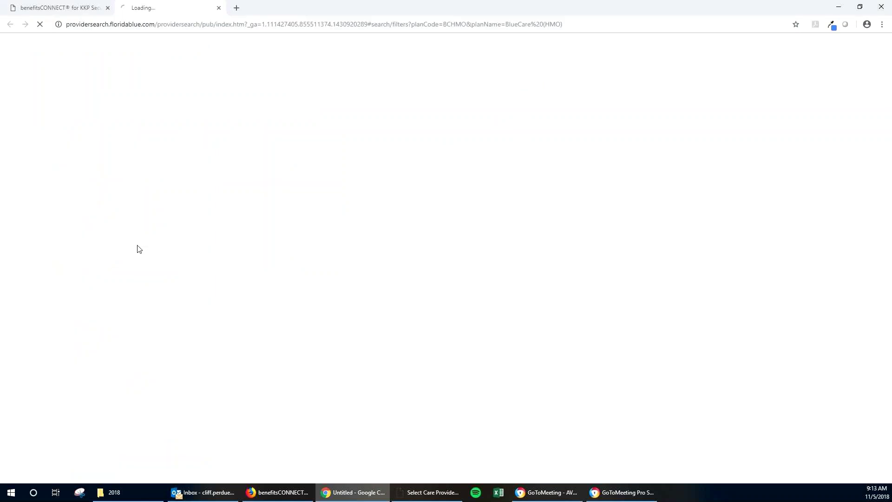
Close the care provider window and return to benefitsCONNECT enrollment, showing BlueCare 047 at 156.23
left_click(415, 497)
triple_click(154, 250)
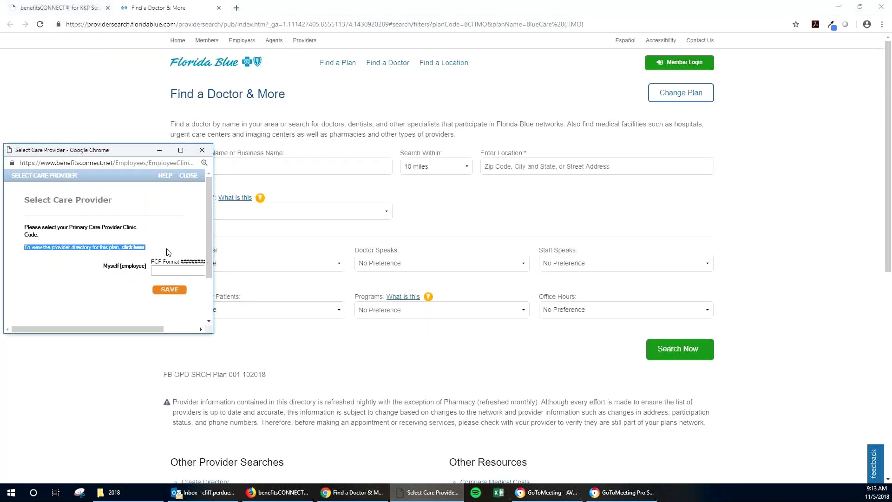
left_click(162, 221)
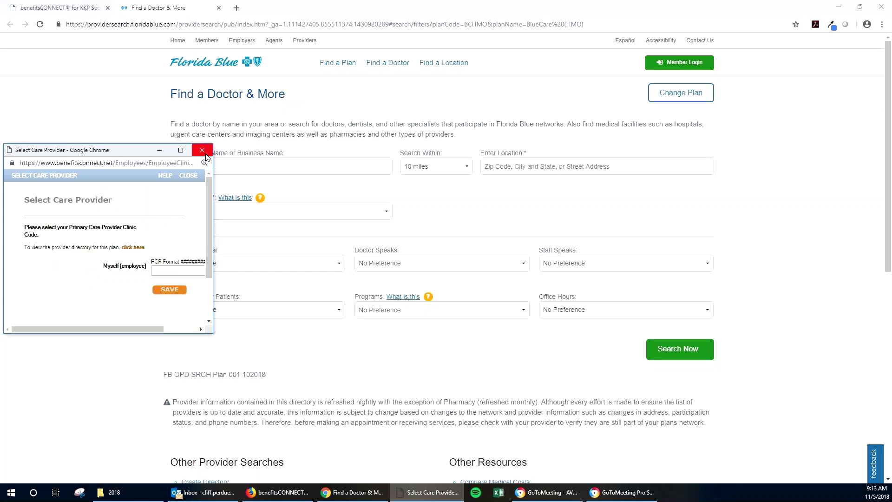
left_click(202, 149)
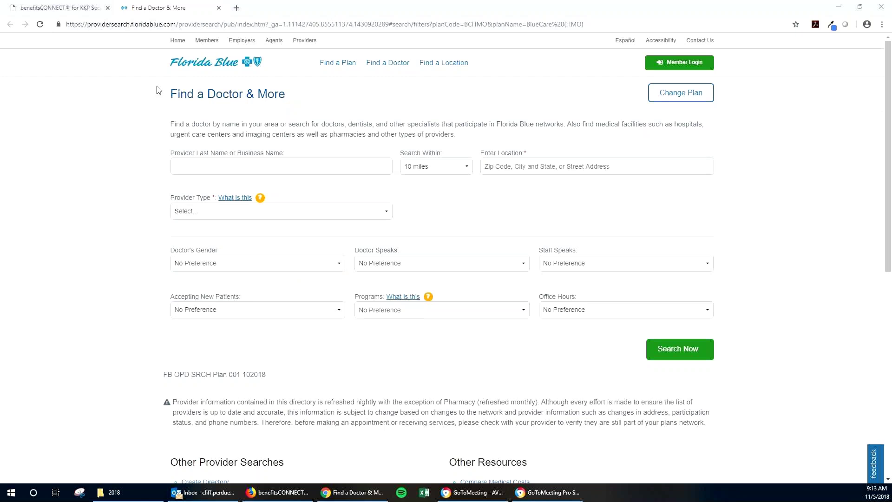
left_click(84, 6)
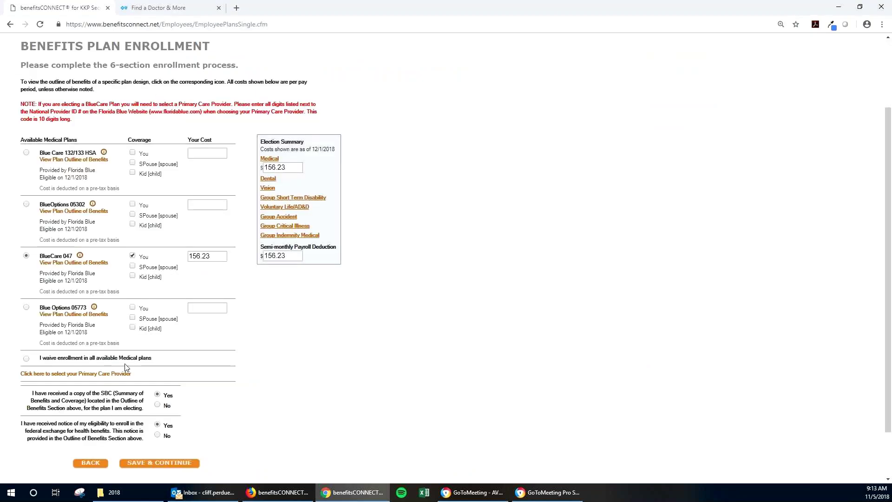
left_click(119, 374)
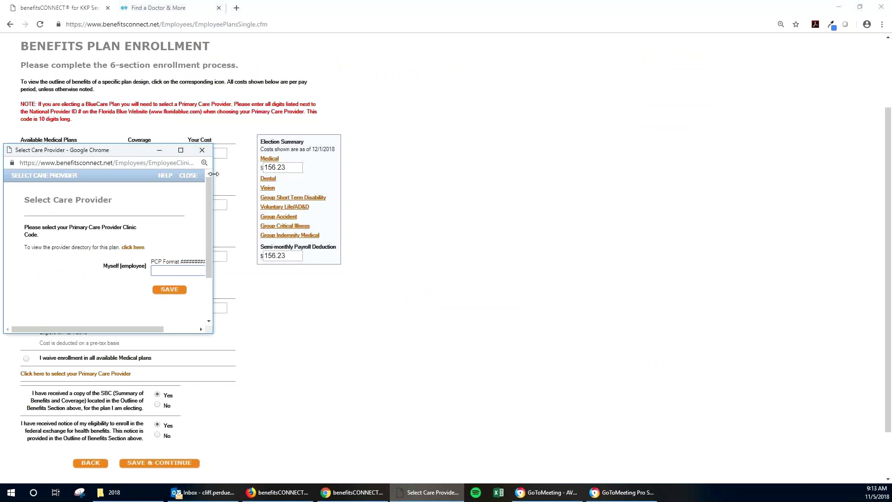
left_click_drag(214, 174, 283, 173)
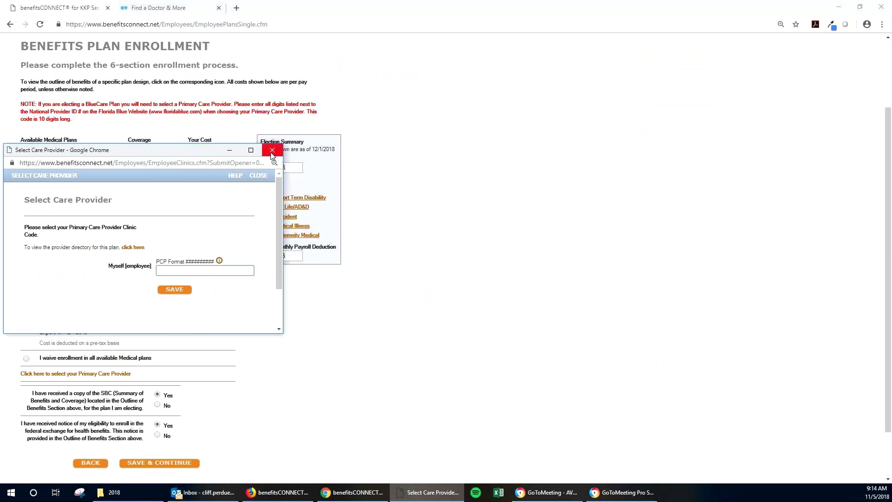
left_click_drag(213, 261, 188, 262)
left_click(208, 270)
left_click(271, 150)
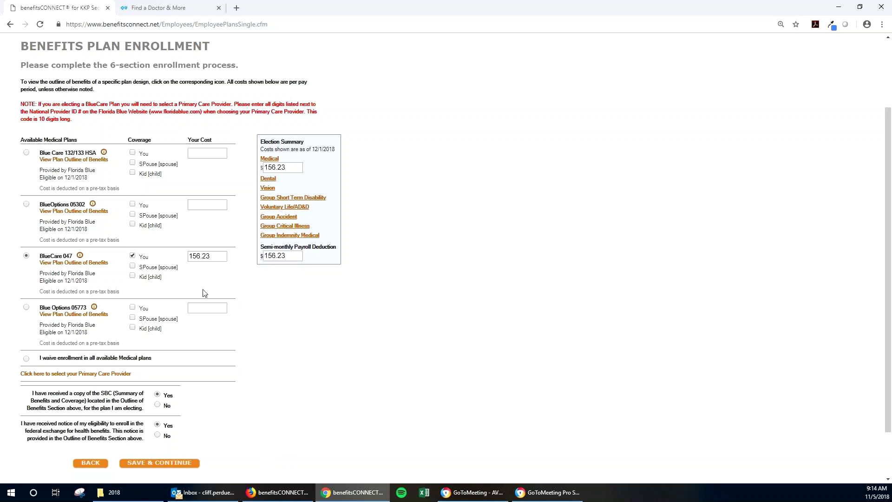
After trying BlueCare 047 dependents, save employee-only Blue Options 05773 medical at 182.15
left_click(161, 279)
left_click(148, 268)
left_click(132, 277)
left_click(179, 469)
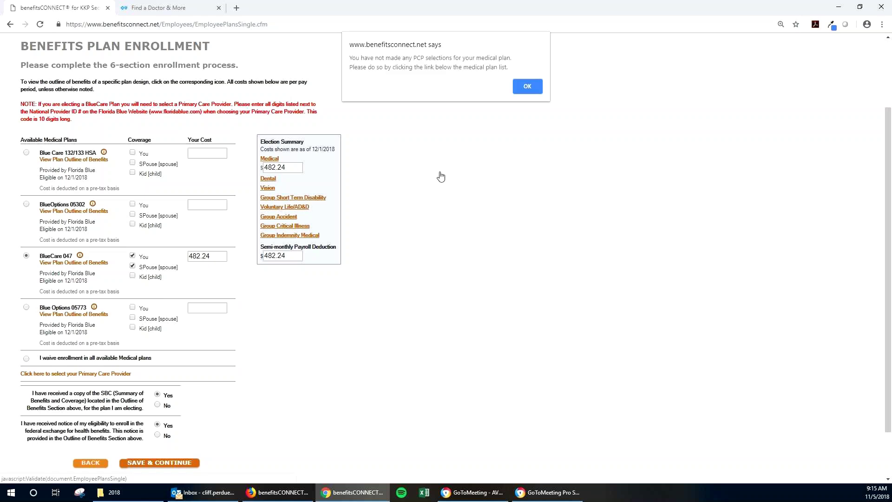
left_click(528, 84)
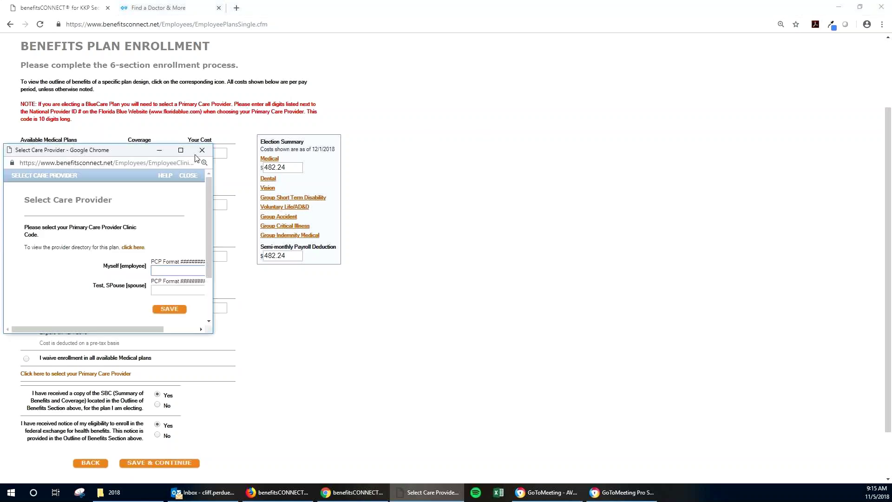
left_click(201, 148)
left_click(132, 307)
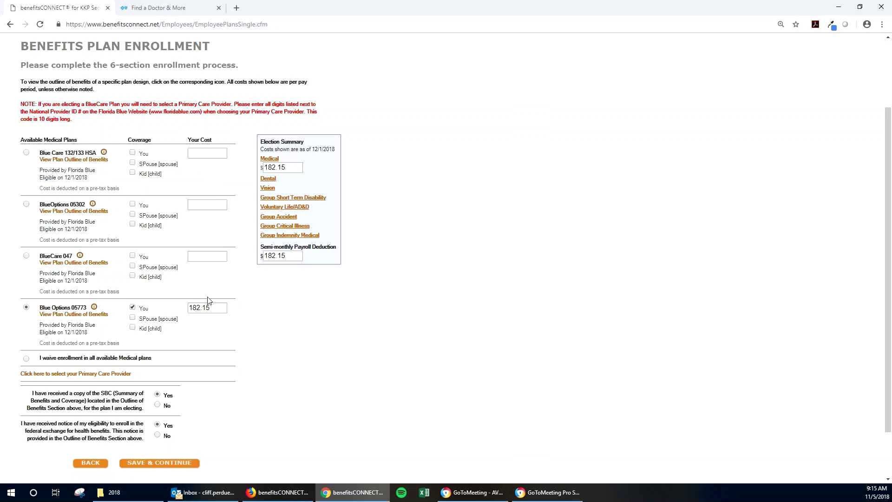
left_click(185, 464)
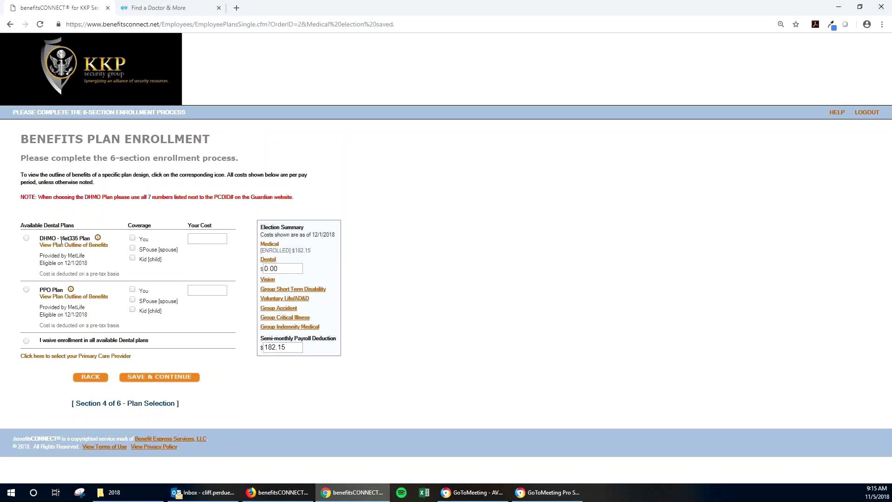
Cover the employee under DHMO dental, clear the PCP warning, then switch to the PPO Plan at 24.33
left_click(133, 237)
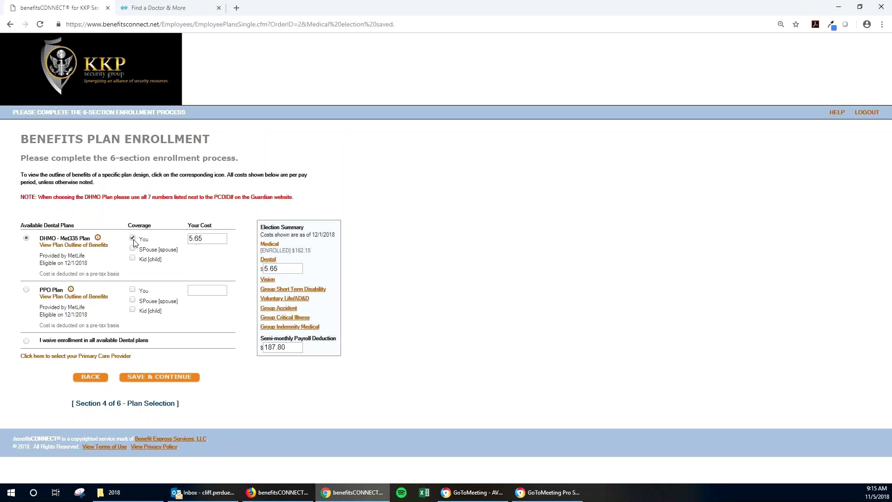
left_click(171, 377)
left_click(527, 86)
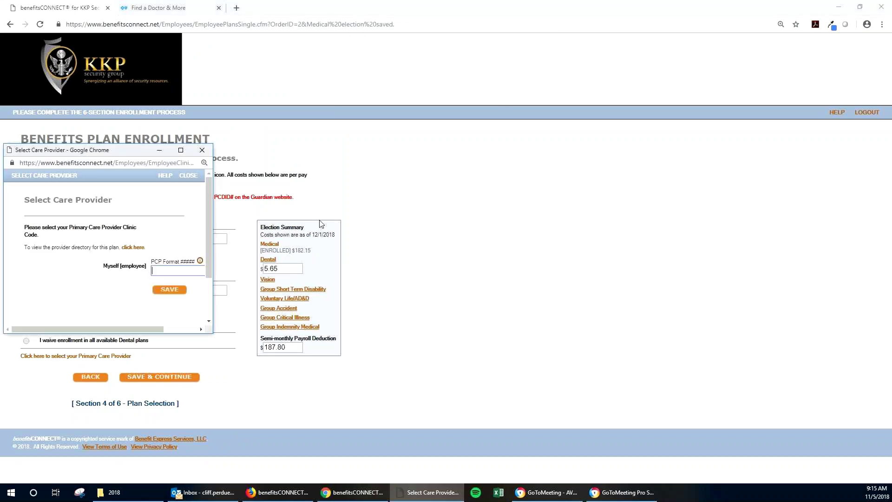
left_click_drag(212, 269, 284, 258)
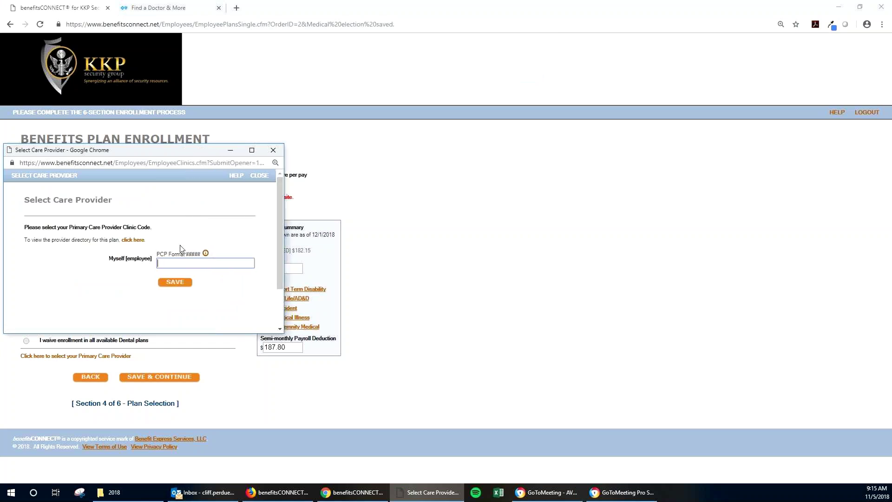
left_click(274, 149)
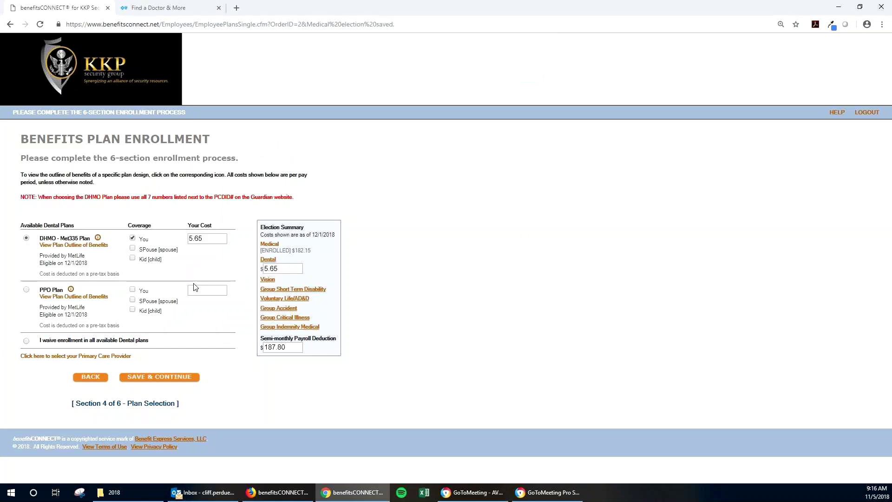
left_click(139, 291)
Add the child to PPO dental (59.07, total 241.22), review its benefits outline, and save
left_click(133, 300)
left_click(133, 309)
left_click(133, 300)
left_click(95, 297)
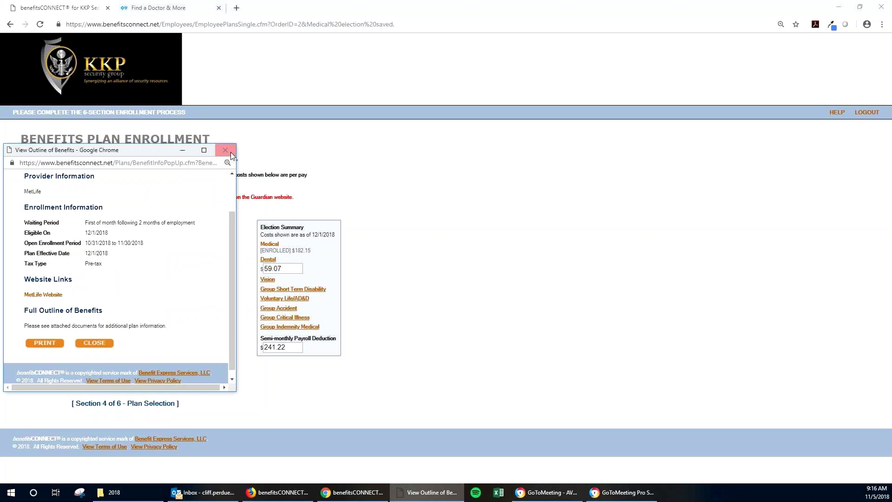
left_click(225, 150)
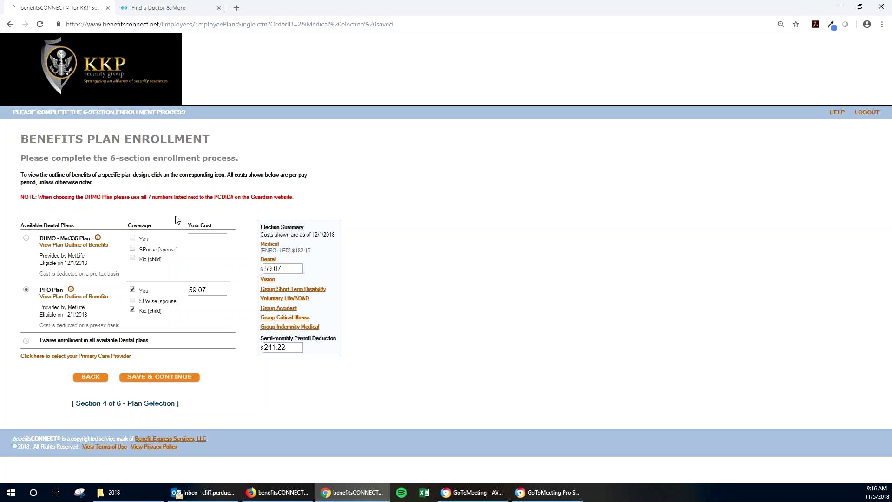
left_click(184, 382)
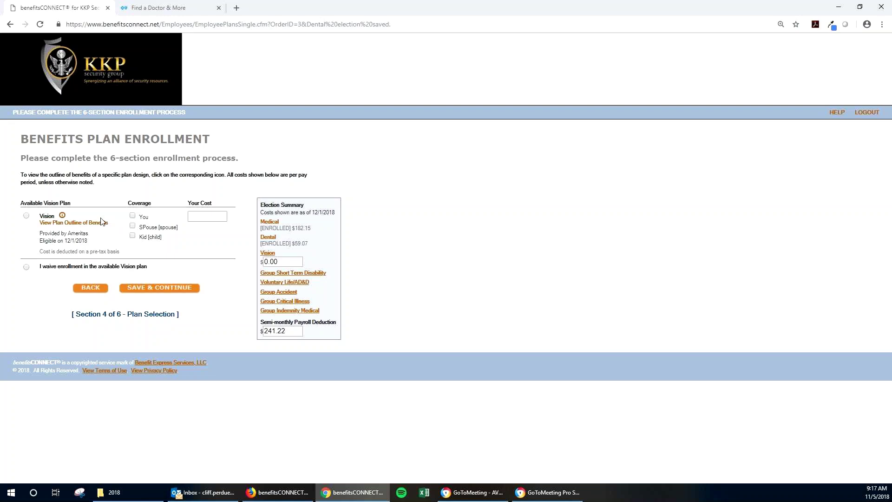
Waive the Vision plan and save, leaving the total deduction at 241.22
left_click(53, 267)
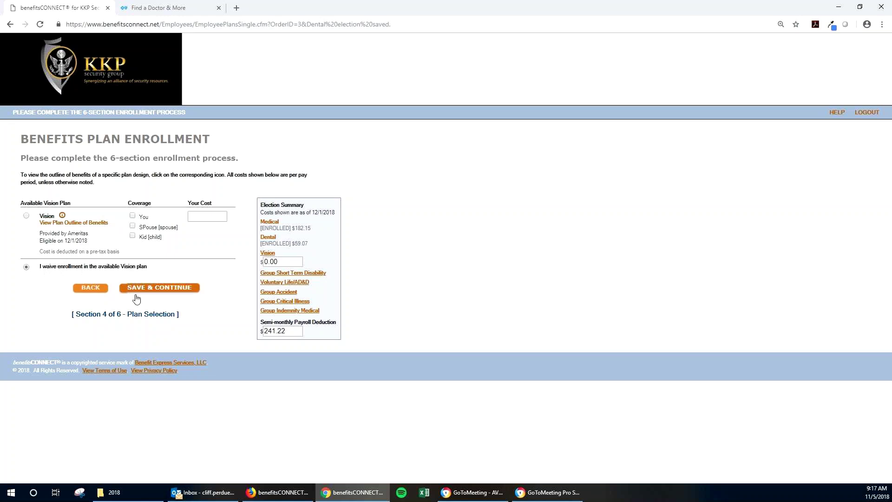
left_click(158, 288)
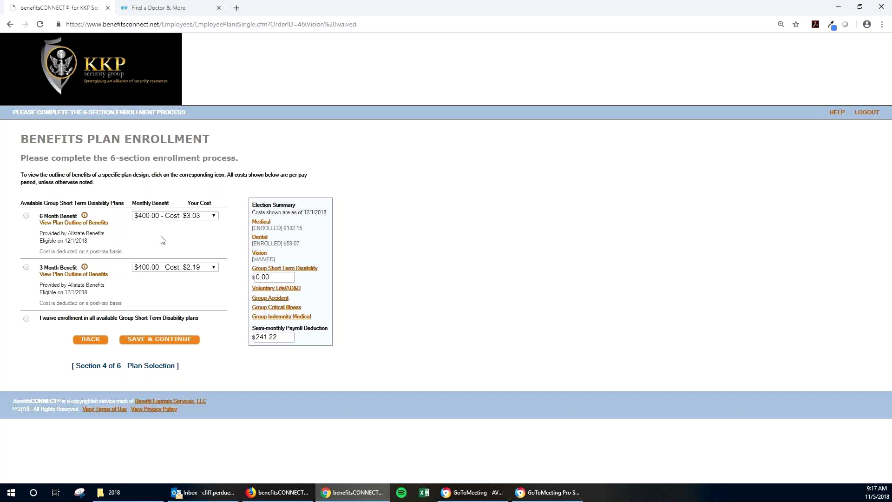
Select the 3 Month disability benefit and browse its monthly benefit amount options
left_click_drag(40, 215, 73, 216)
left_click_drag(41, 269, 103, 270)
left_click(172, 267)
left_click(172, 275)
left_click(195, 267)
scroll(205, 336, "down", 1)
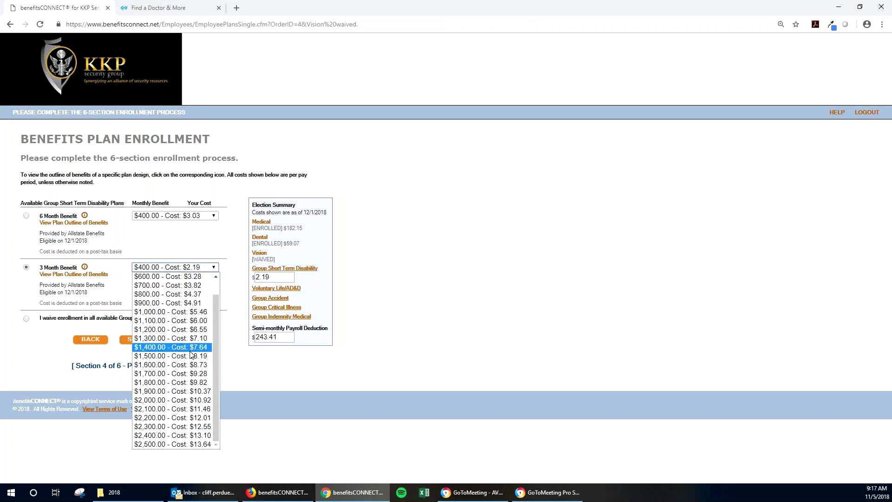
scroll(199, 291, "up", 1)
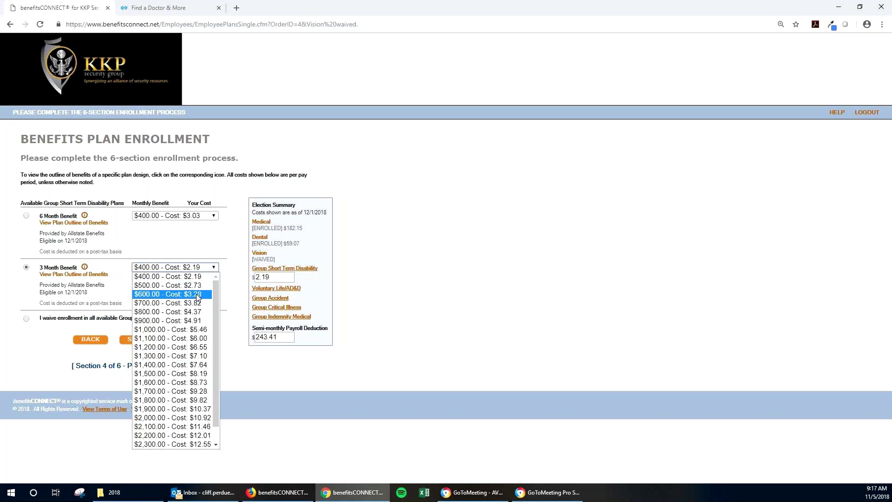
left_click(198, 238)
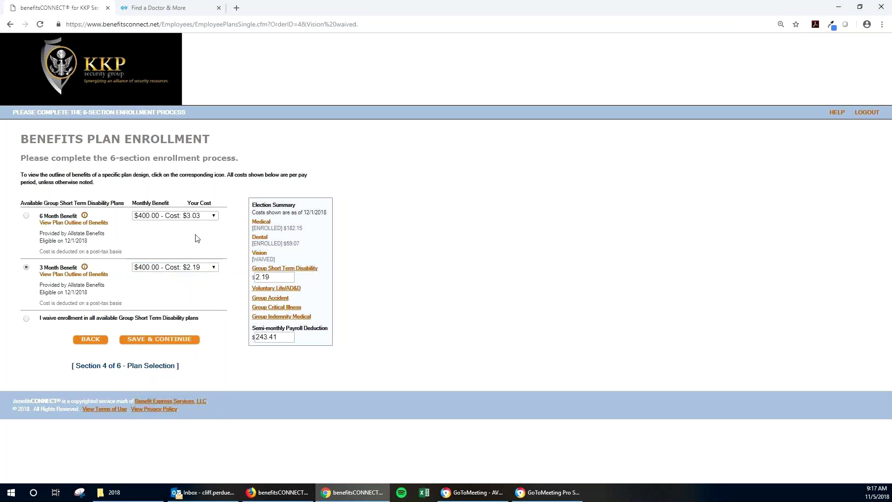
Compare the 6 Month amounts, then pick the 3 Month $2,500.00 benefit costing $13.64
left_click(192, 216)
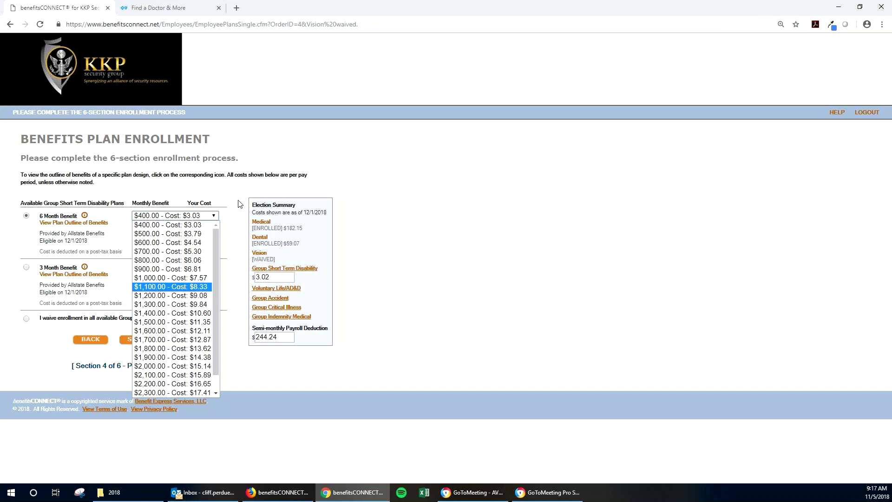
scroll(186, 305, "down", 1)
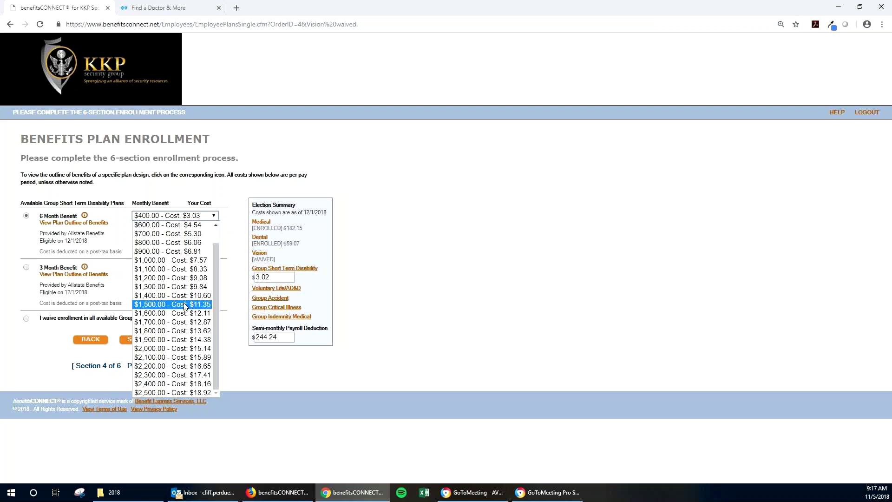
scroll(194, 343, "down", 1)
scroll(194, 342, "down", 1)
left_click(271, 372)
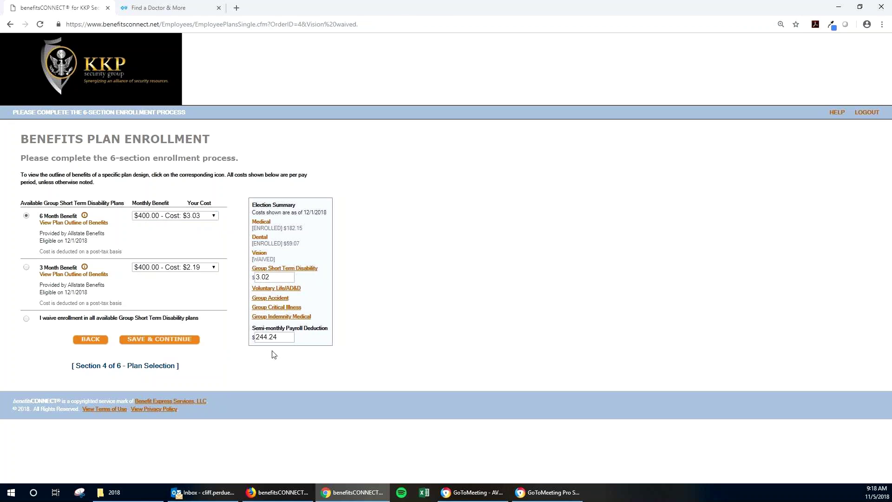
left_click(196, 267)
scroll(199, 441, "down", 1)
left_click(198, 445)
Save the disability election and review the Voluntary Life/AD&D cost and 100,000.00 guarantee issue amount
left_click(163, 342)
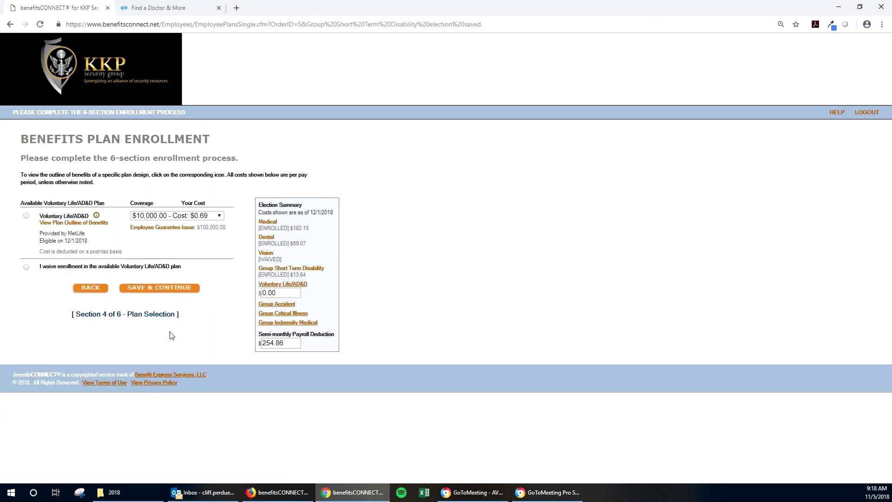
left_click(100, 290)
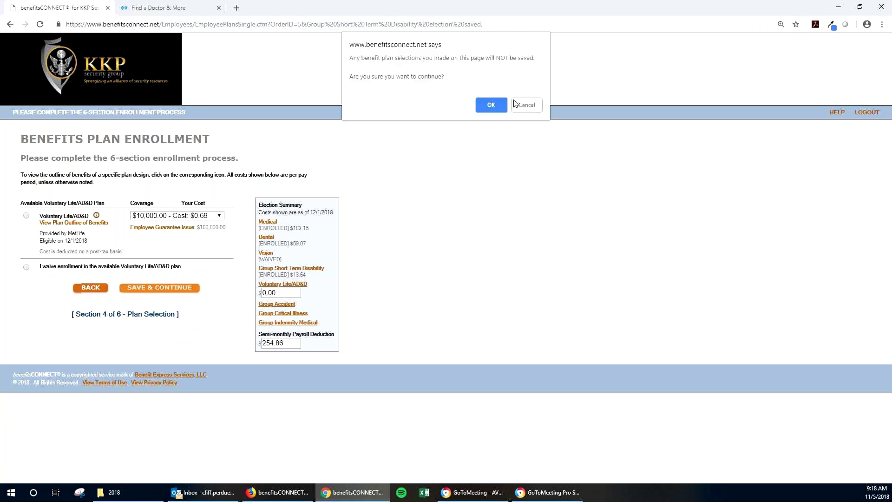
left_click(524, 103)
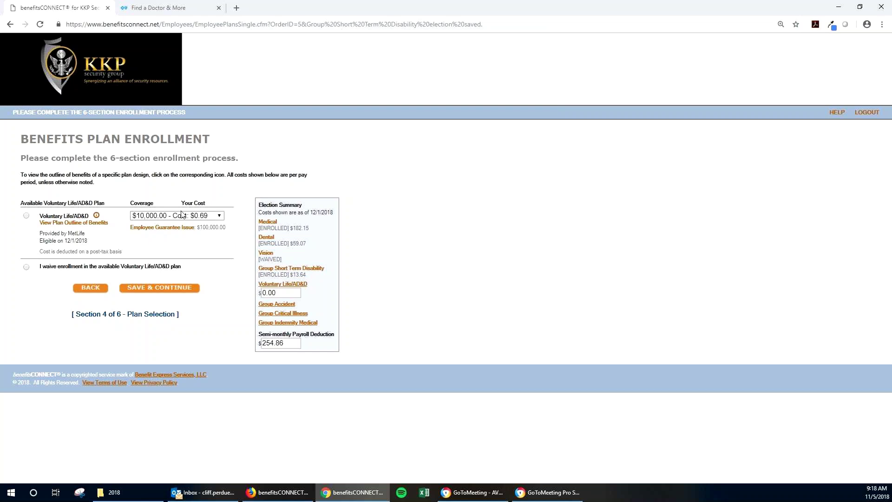
mouse_move(316, 292)
left_mouse_down()
mouse_move(309, 284)
mouse_move(290, 305)
mouse_move(323, 287)
left_mouse_up()
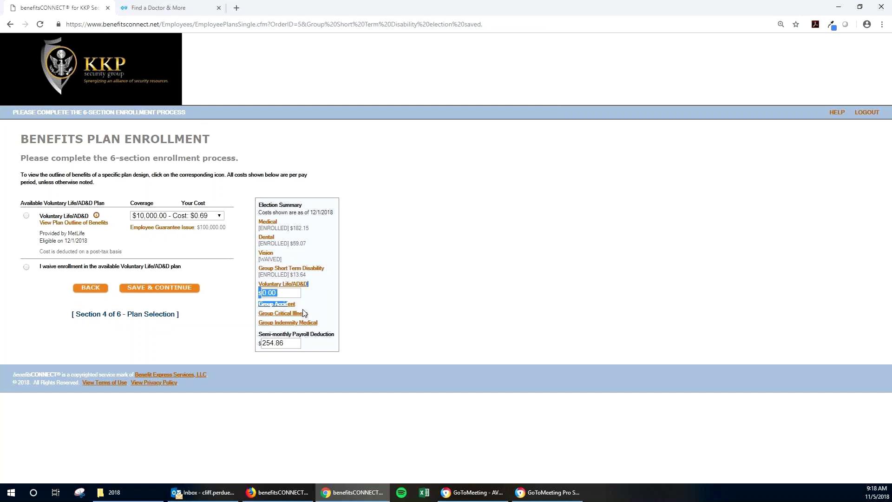
left_click(316, 302)
left_click_drag(233, 227, 200, 238)
Choose $200,000.00 Voluntary Life/AD&D coverage at $13.70 and save, bringing the total to 268.56
left_click(195, 216)
left_click(165, 393)
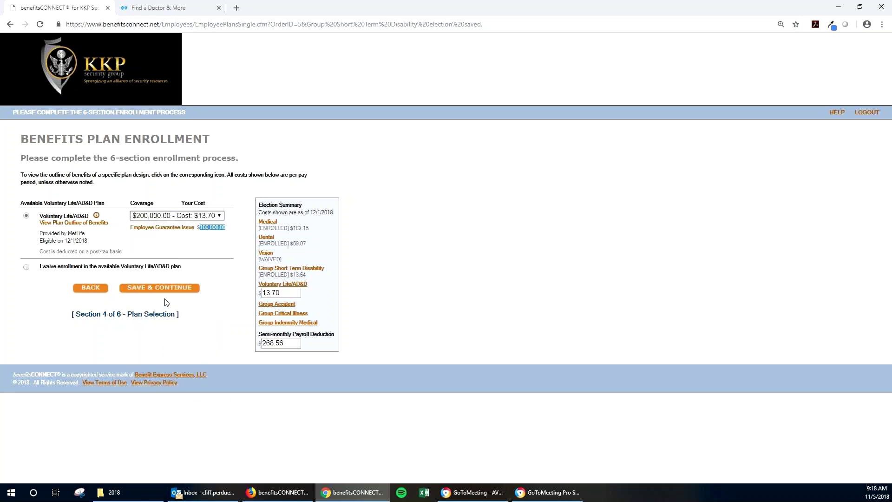
left_click(165, 289)
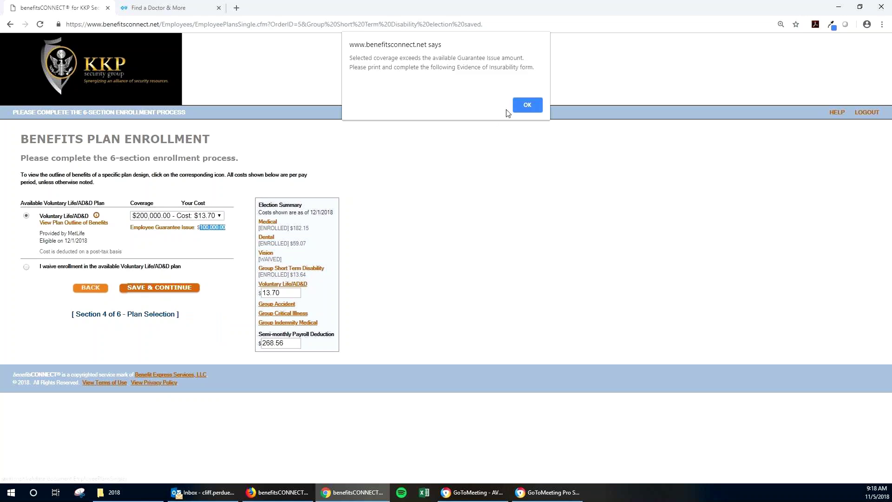
Accept the guarantee issue alert so the MetLife-FL EOI (35).pdf form downloads
left_click(525, 108)
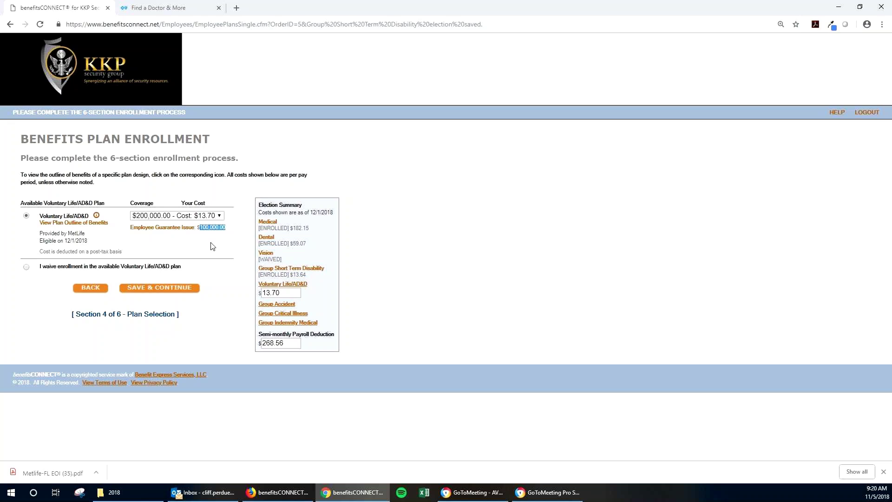
left_click(222, 227)
Keep Voluntary Life/AD&D coverage at $200,000.00 and save the election at $6.85
left_click(206, 217)
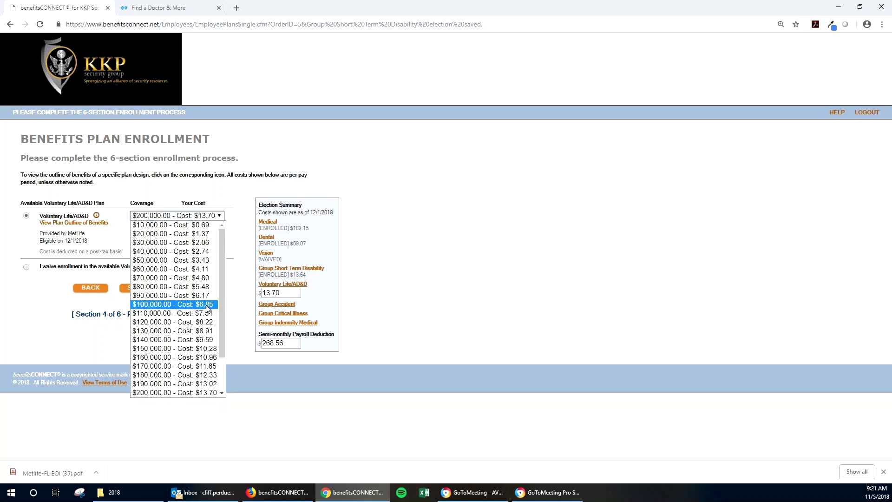
left_click(230, 295)
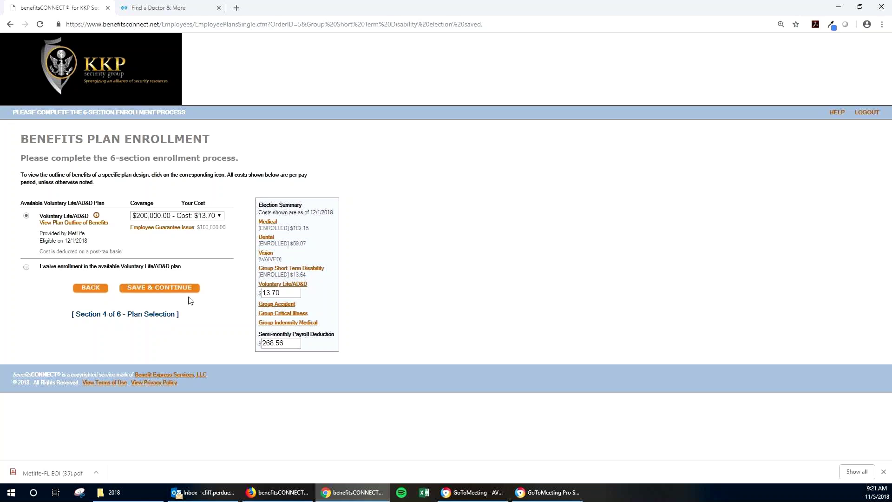
left_click(176, 292)
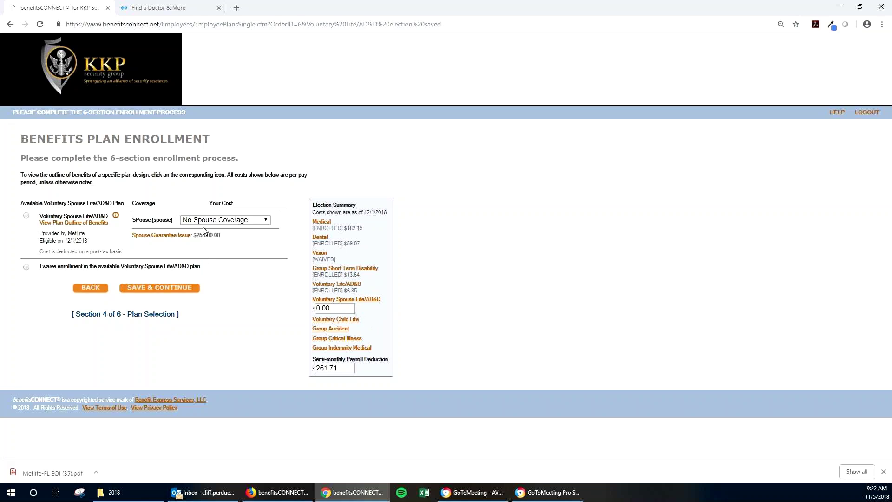
Waive the Voluntary Spouse Life/AD&D plan and save the waiver
triple_click(213, 235)
left_click(227, 226)
left_click(230, 219)
scroll(229, 351, "down", 1)
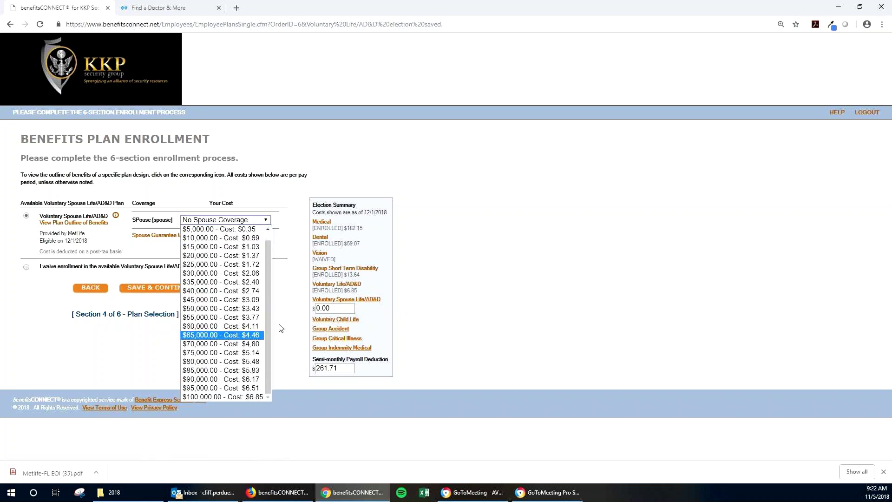
left_click(277, 292)
left_click(26, 267)
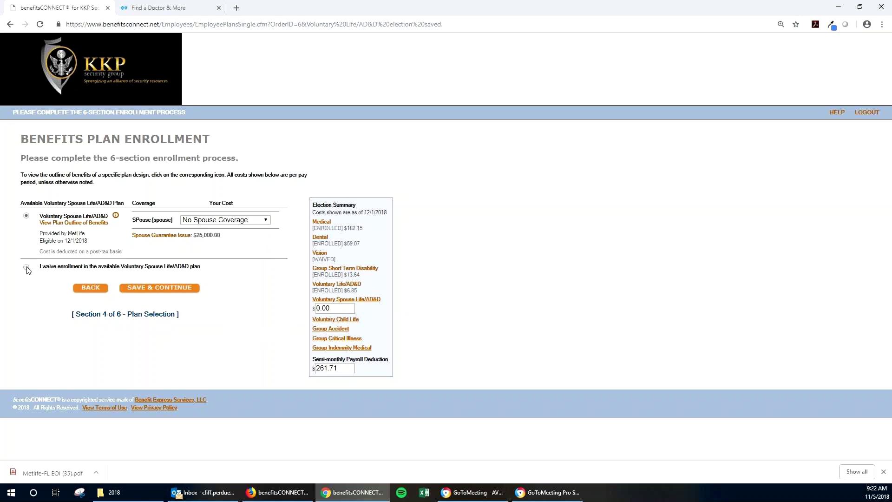
left_click(142, 293)
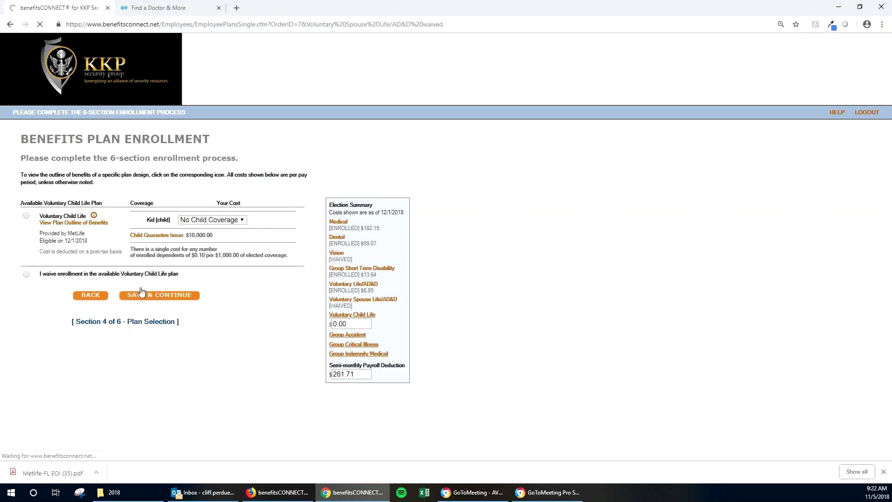
Choose $10,000.00 Voluntary Child Life coverage and save it at $1.05
left_click(212, 220)
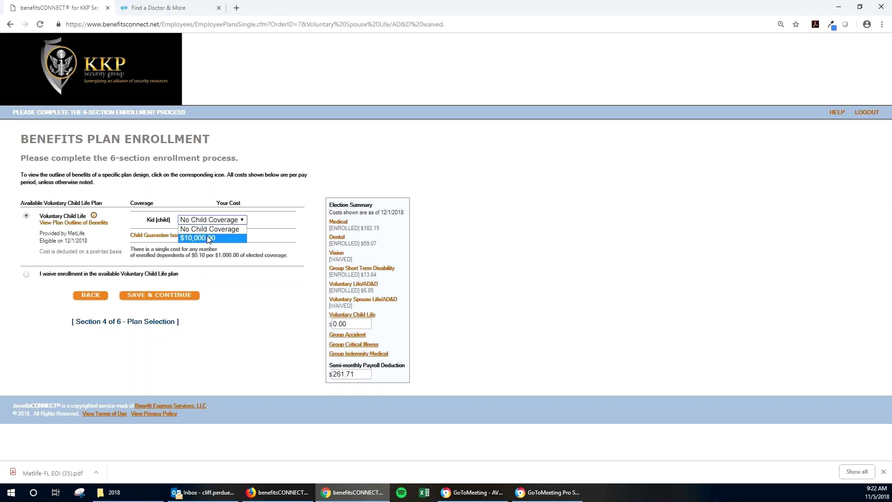
left_click(208, 238)
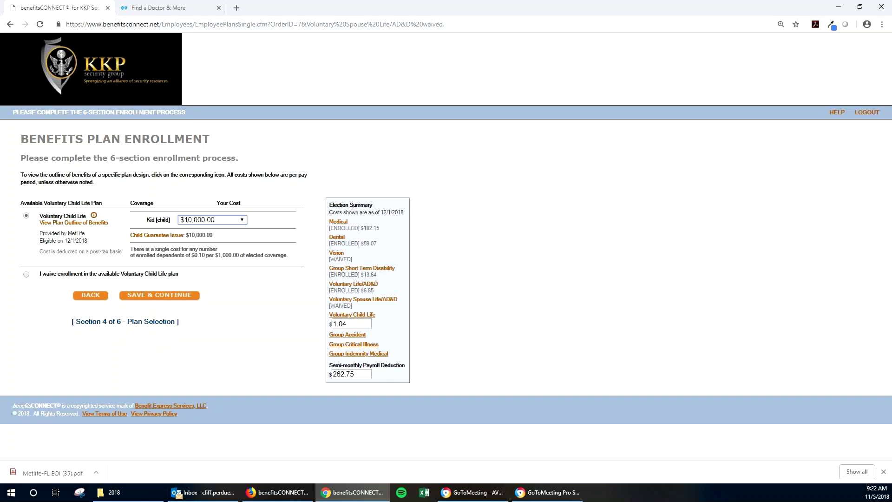
key("alt+Tab")
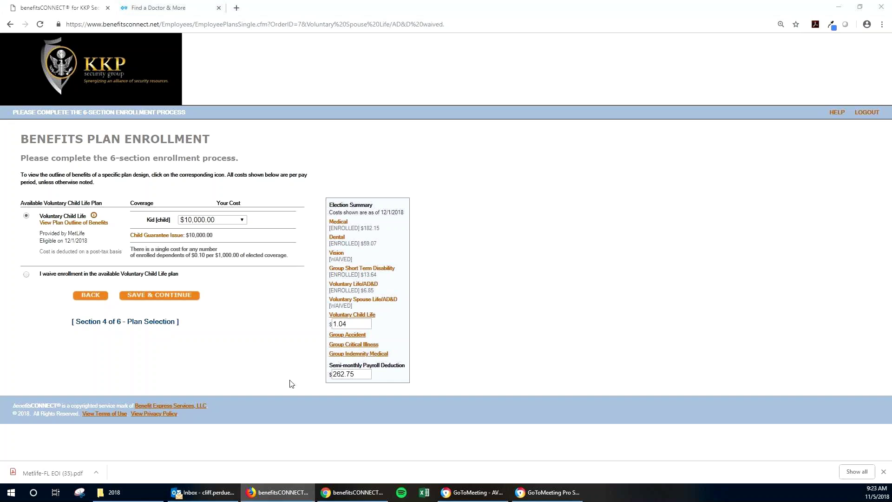
left_click(186, 295)
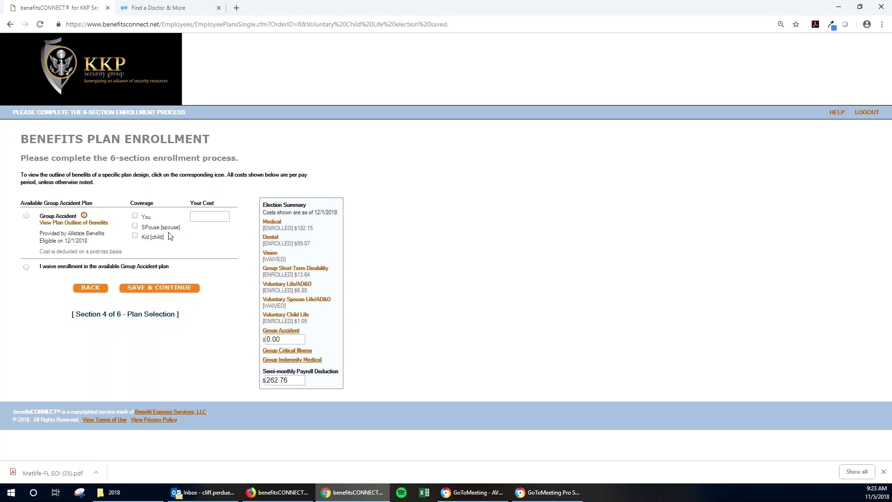
Finalize the Group Accident plan as waived and save it
left_click(154, 228)
left_click(149, 237)
left_click(163, 228)
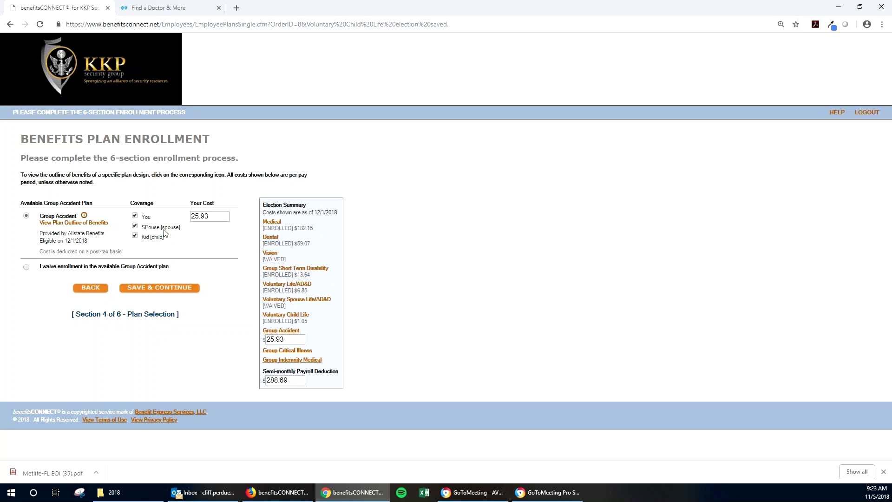
left_click(150, 287)
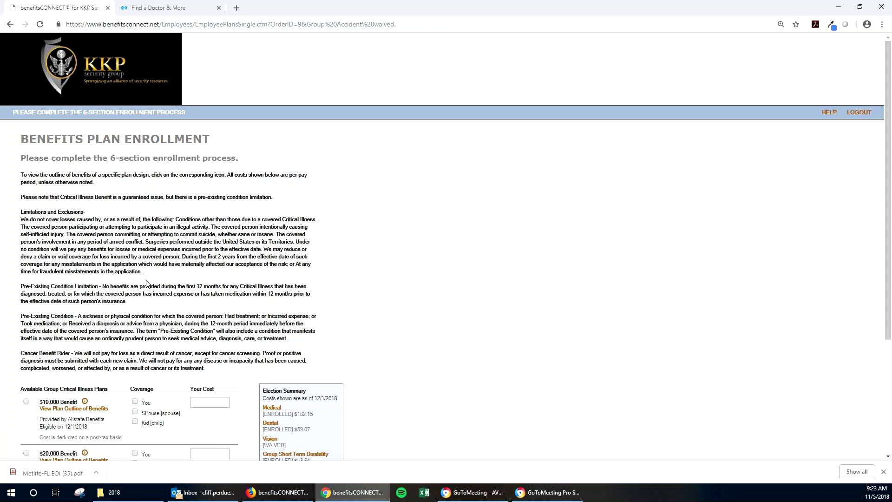
Enroll You and Spouse in Group Critical Illness at the $20,000 benefit ($10.44) and save
scroll(146, 283, "down", 3)
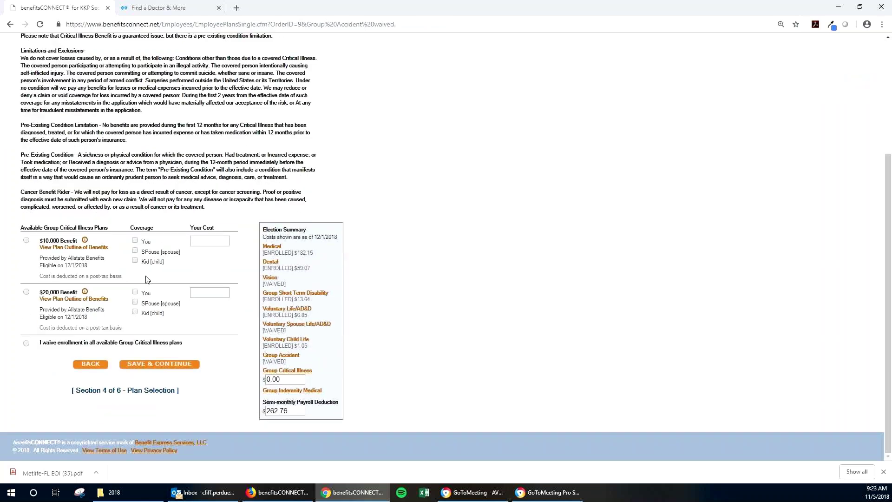
scroll(135, 274, "up", 1)
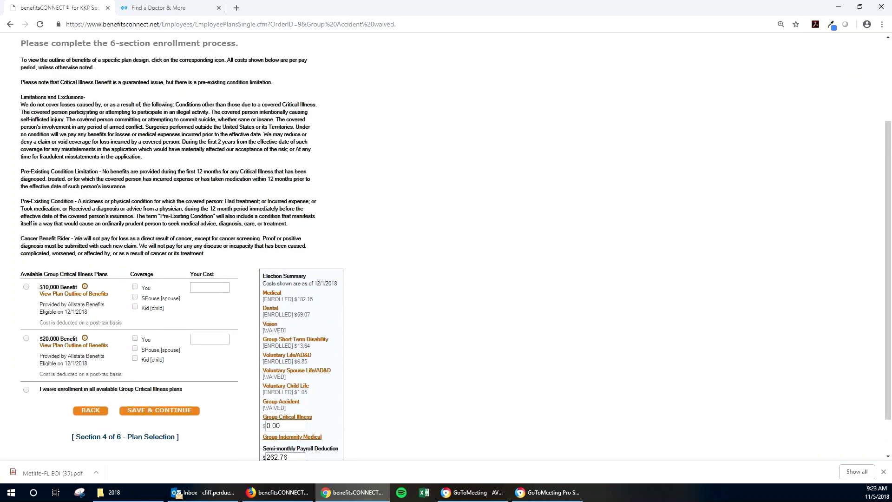
left_click(136, 287)
left_click(135, 339)
left_click(135, 348)
left_click(142, 411)
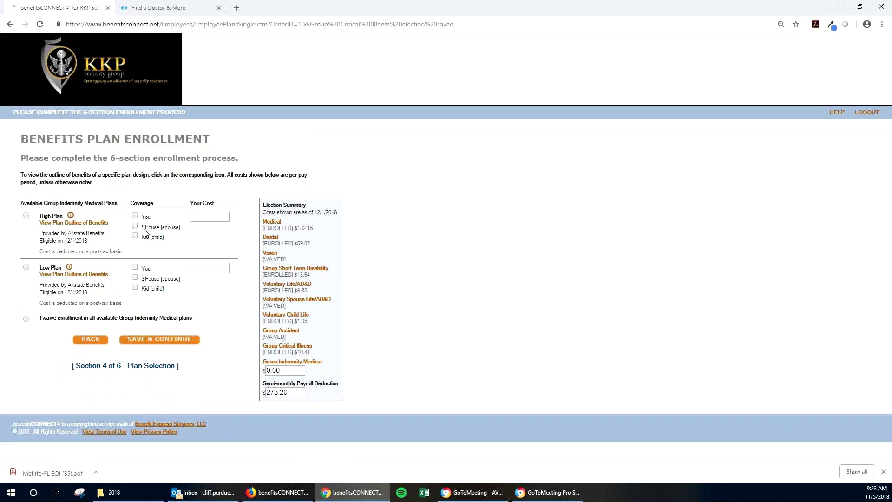
Waive all available Group Indemnity Medical plans and save the choice
left_click(51, 320)
left_click(182, 342)
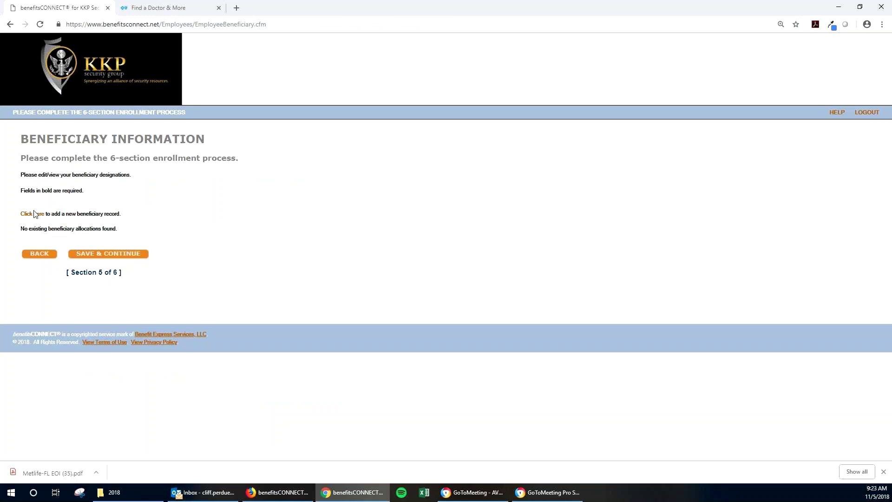
Add the spouse dependent as a new beneficiary
left_click(34, 215)
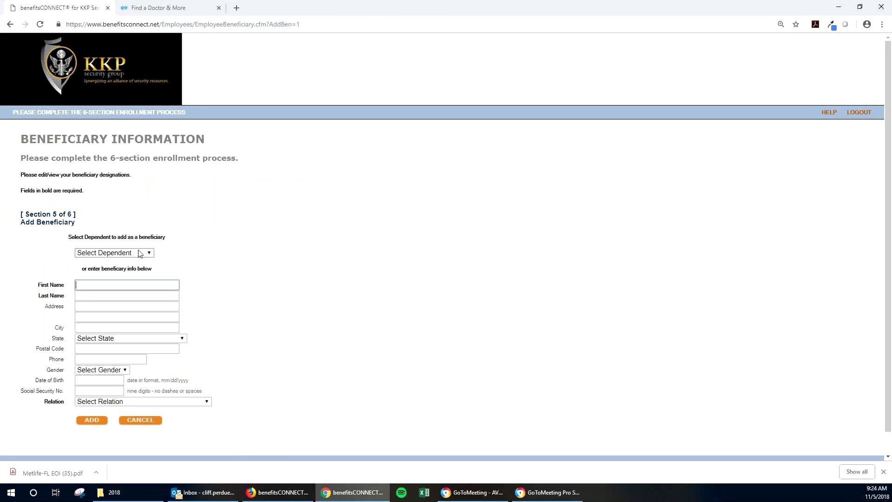
left_click(111, 255)
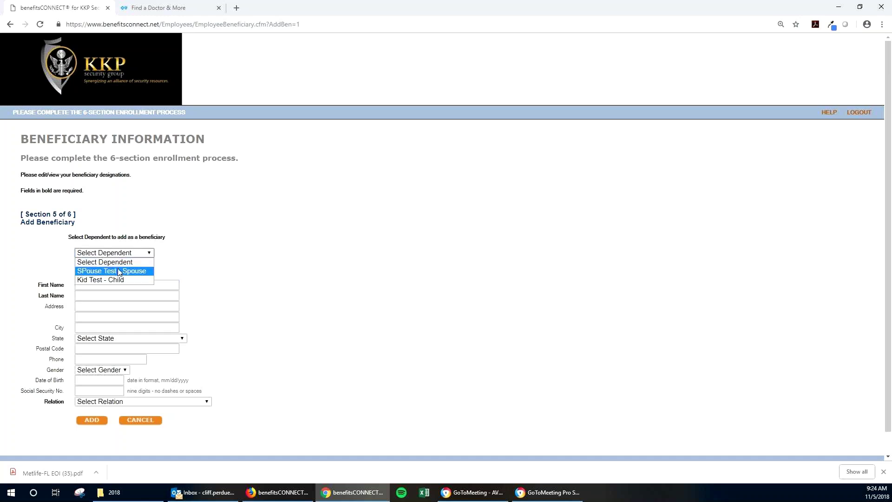
left_click(119, 269)
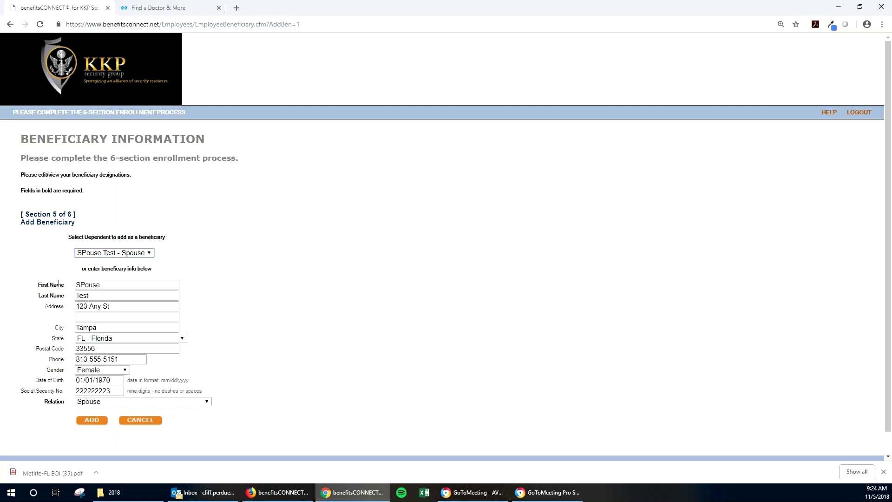
left_click_drag(67, 285, 40, 296)
left_click_drag(66, 401, 44, 401)
left_click(65, 418)
left_click(95, 423)
Allocate the spouse beneficiary to the Voluntary Life/AD&D policy
left_click(147, 238)
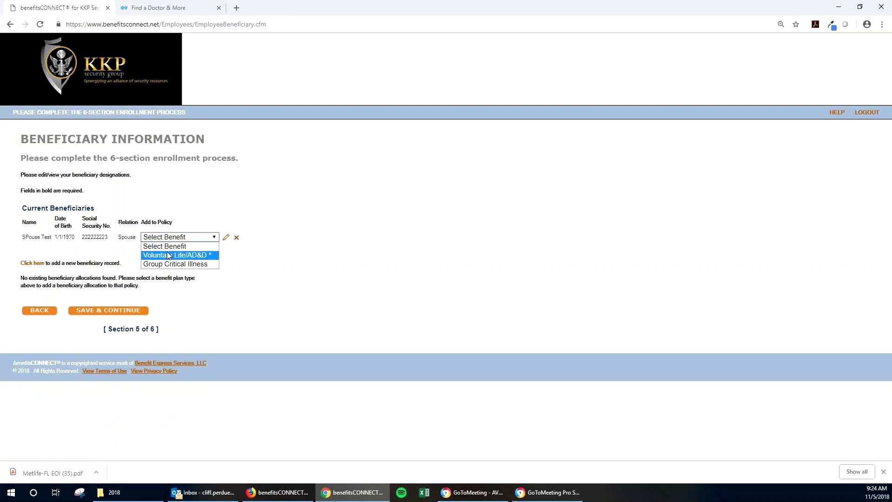
left_click(168, 256)
left_click(171, 237)
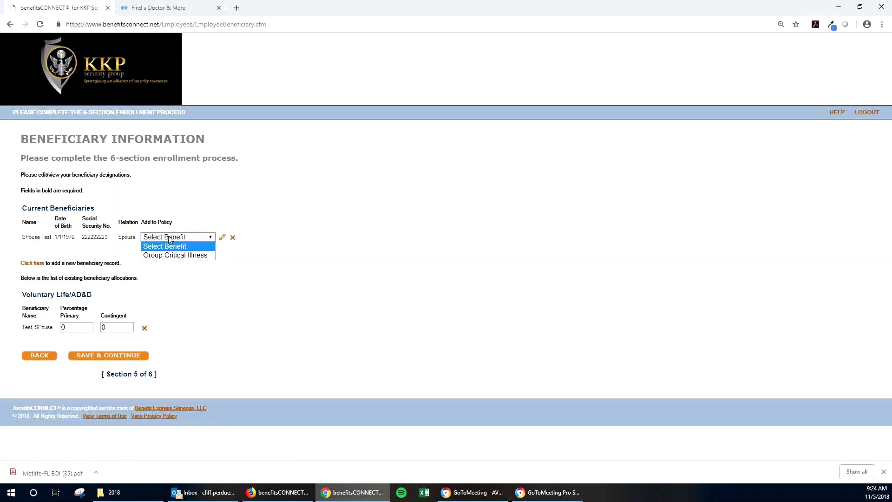
Add the spouse to Group Critical Illness and enter primary percentages for both policies
left_click(180, 256)
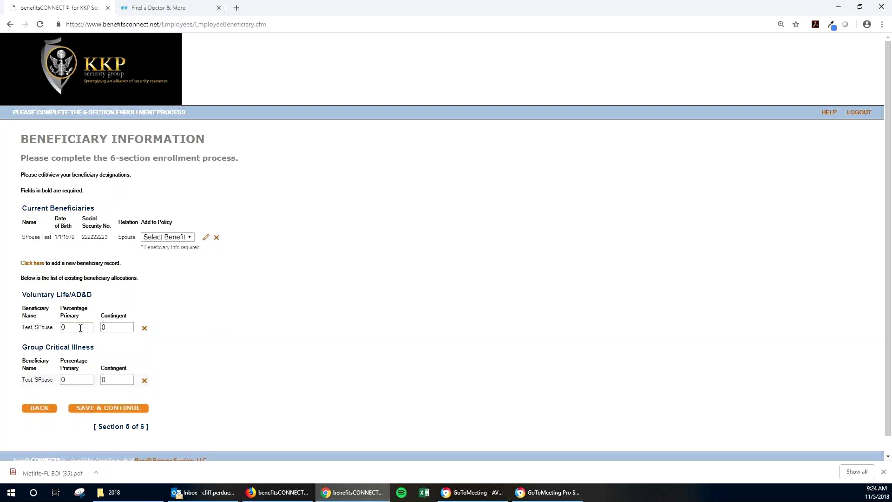
double_click(81, 328)
type("1")
type("100")
key("Tab")
key("Tab")
key("Tab")
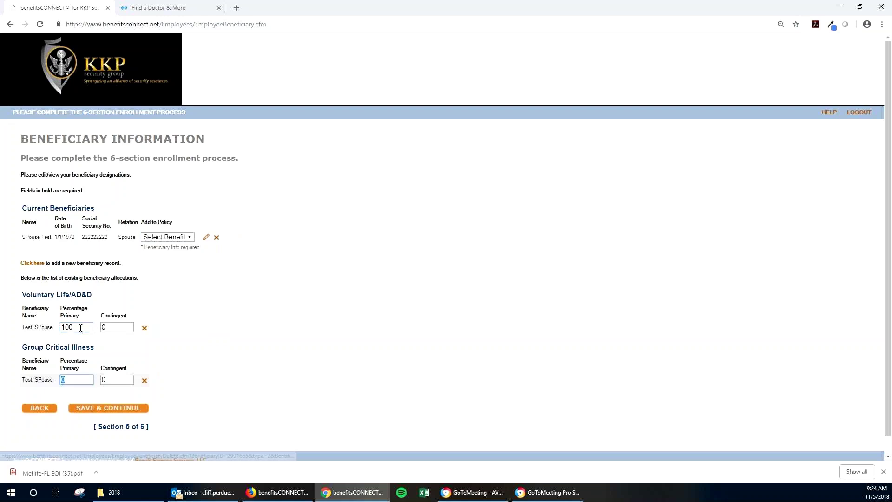
key("shift+Tab")
type("50")
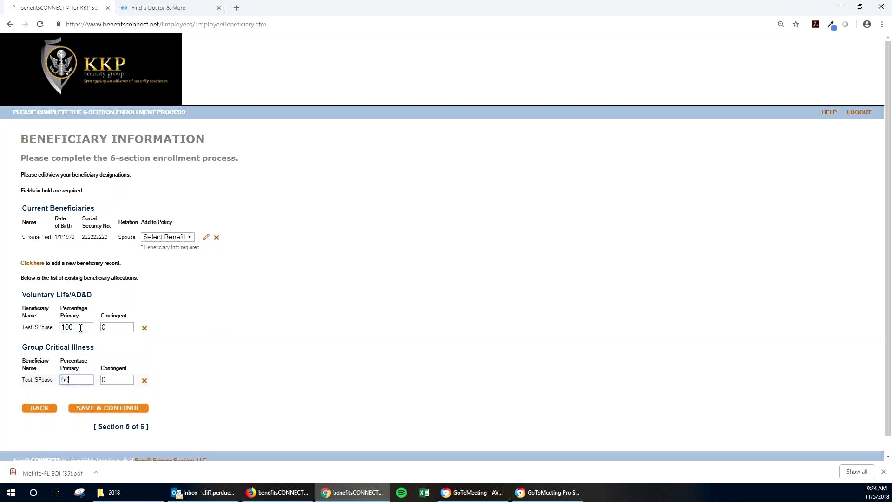
Correct Group Critical Illness primary to 100% after the must-total-100% warning
left_click(109, 410)
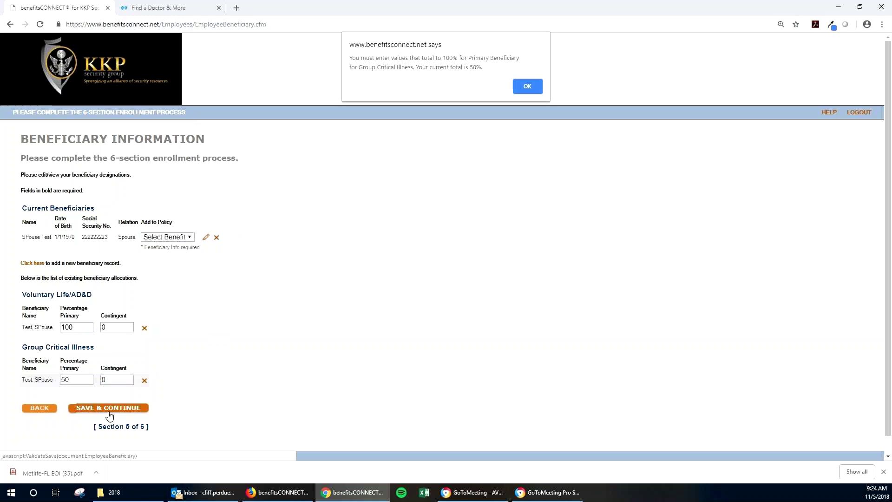
left_click(528, 87)
type("100")
left_click(170, 344)
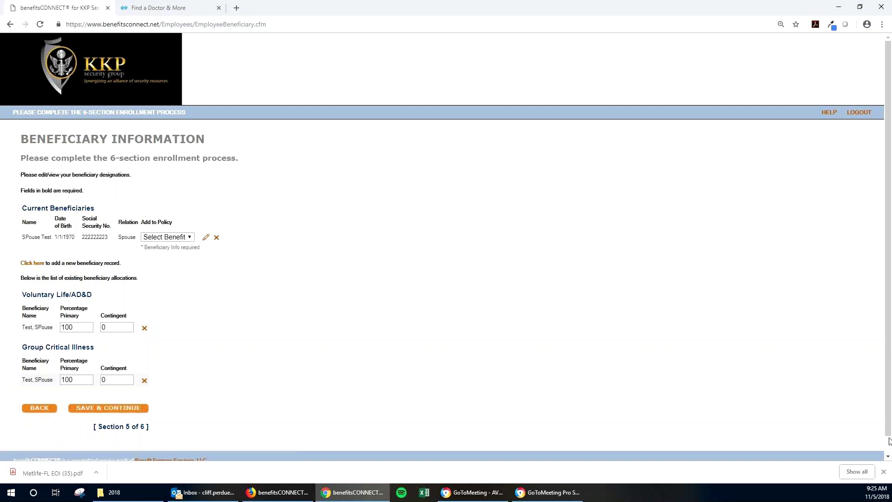
left_click(884, 472)
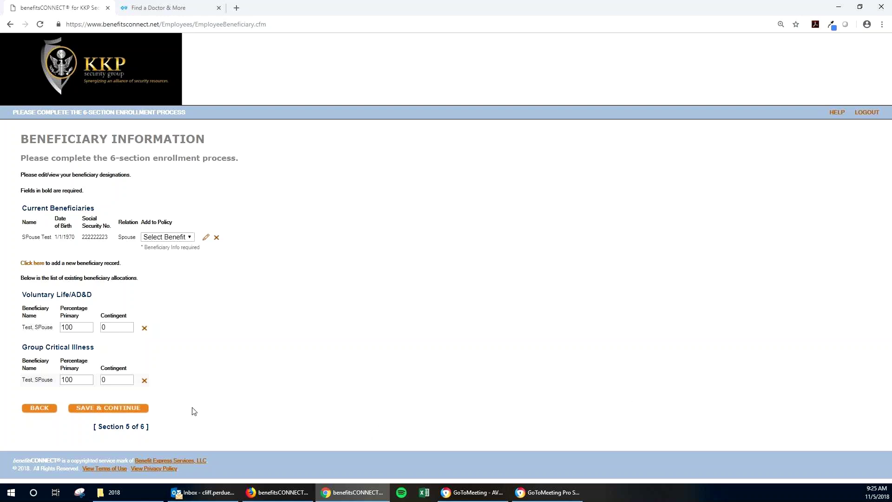
left_click_drag(97, 427, 148, 427)
Save the beneficiaries, review the Consolidated Enrollment Form to the end, and submit with FINISHED
left_click(111, 408)
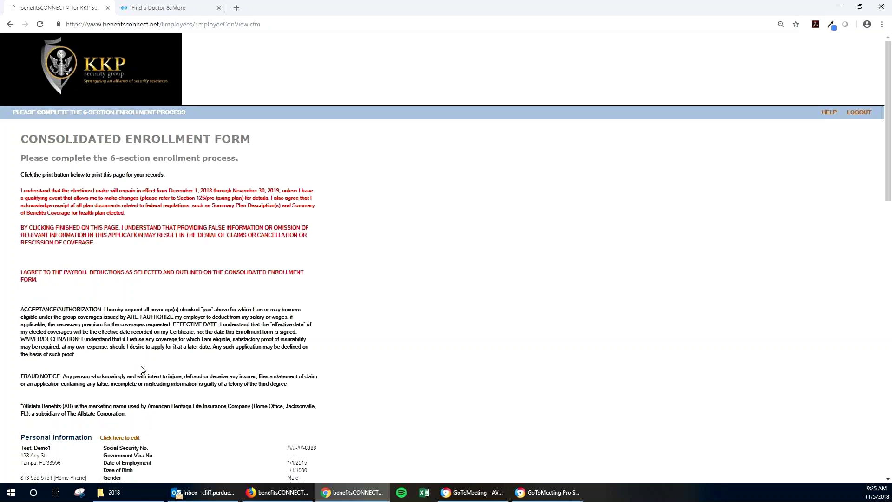
scroll(143, 370, "down", 4)
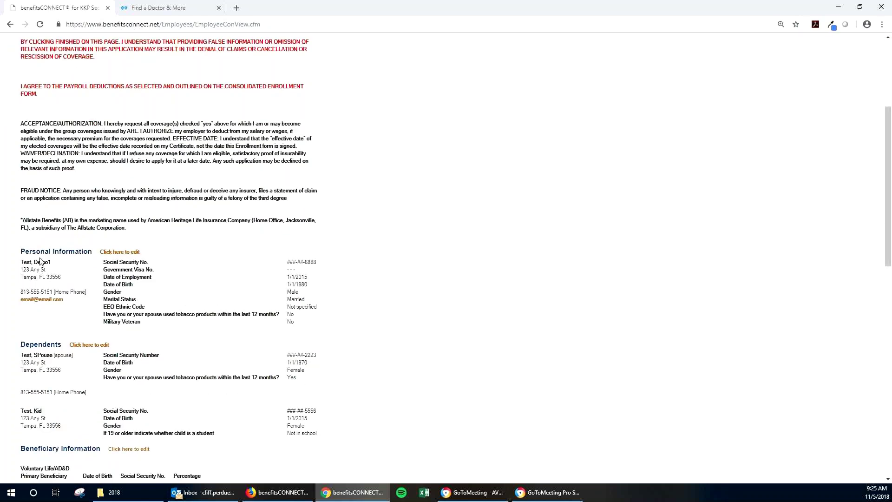
left_click_drag(19, 263, 65, 285)
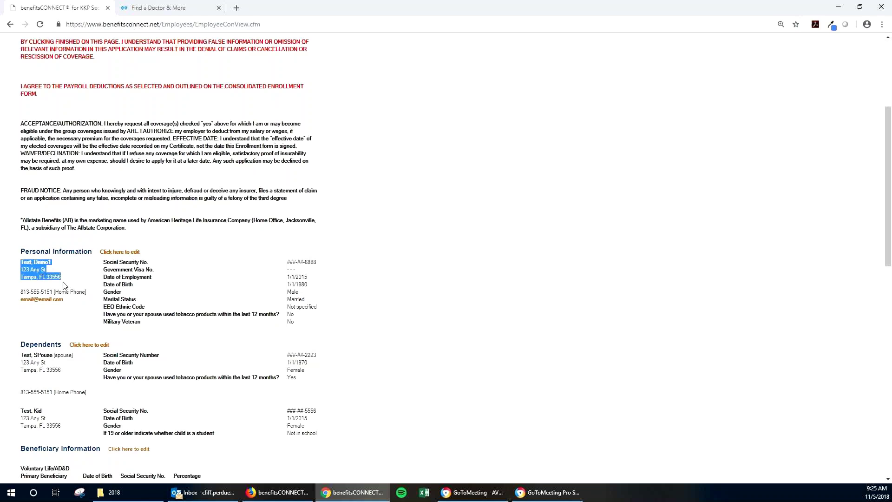
left_click(128, 300)
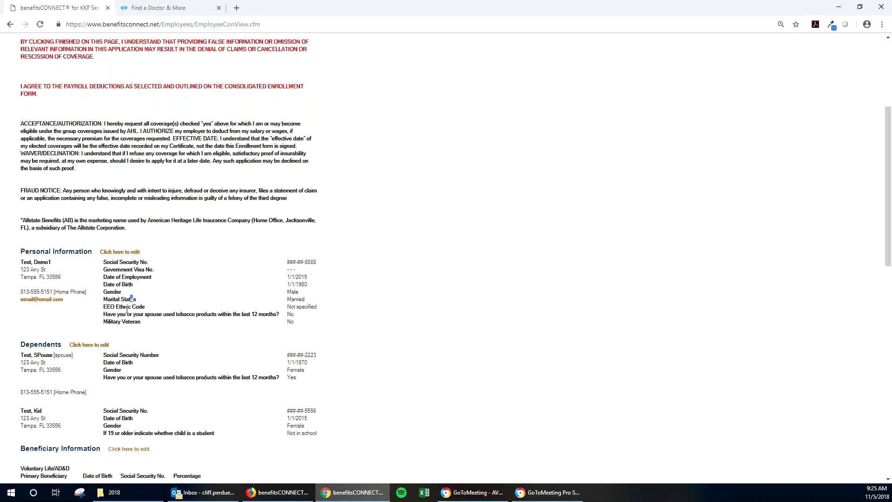
scroll(127, 309, "down", 2)
left_click_drag(19, 372, 237, 418)
scroll(238, 413, "down", 2)
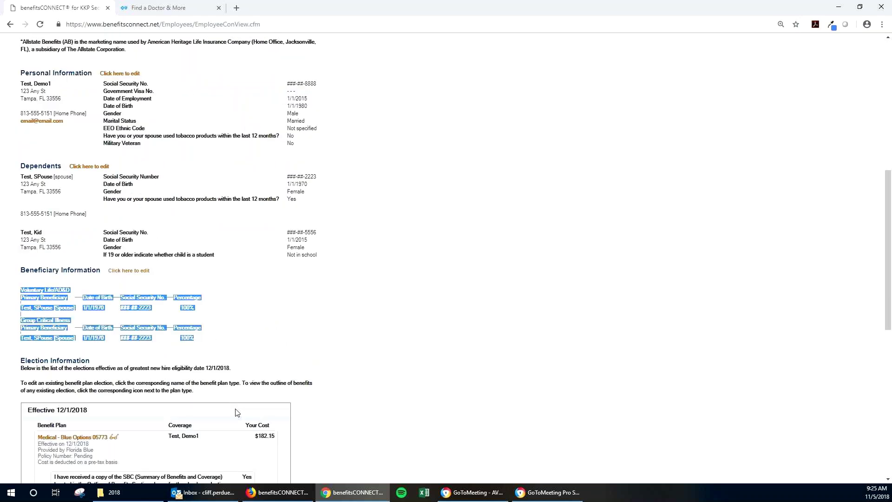
scroll(237, 412, "down", 4)
scroll(27, 252, "down", 2)
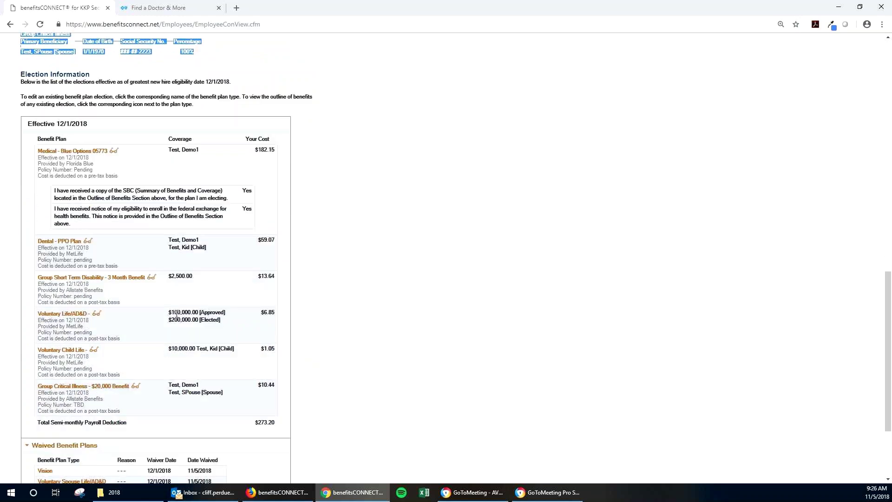
scroll(174, 309, "down", 2)
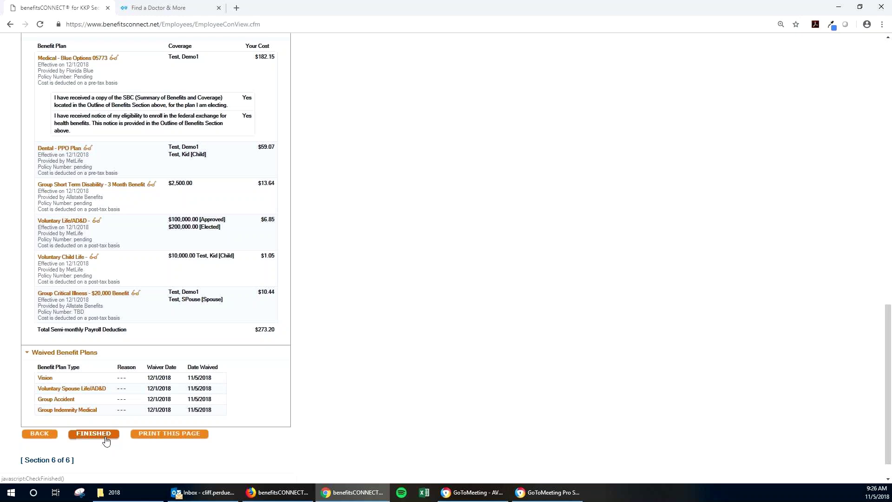
left_click(94, 434)
left_click_drag(107, 141, 21, 148)
Show the personal information options (Profile, Employment, Payroll, Password) on the employee menu
left_click(136, 239)
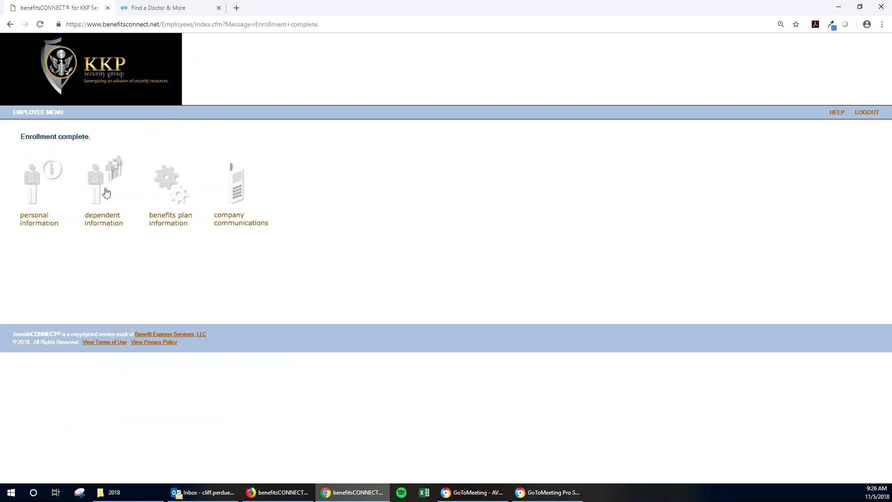
left_click(168, 216)
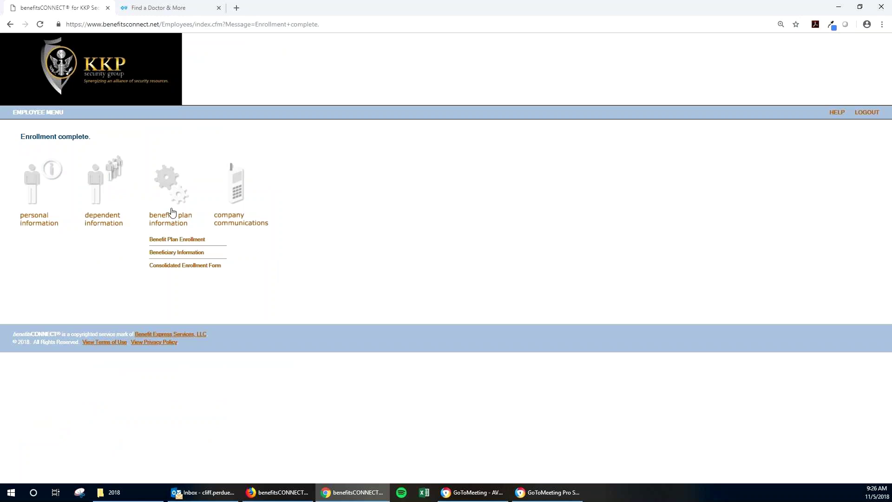
left_click(173, 213)
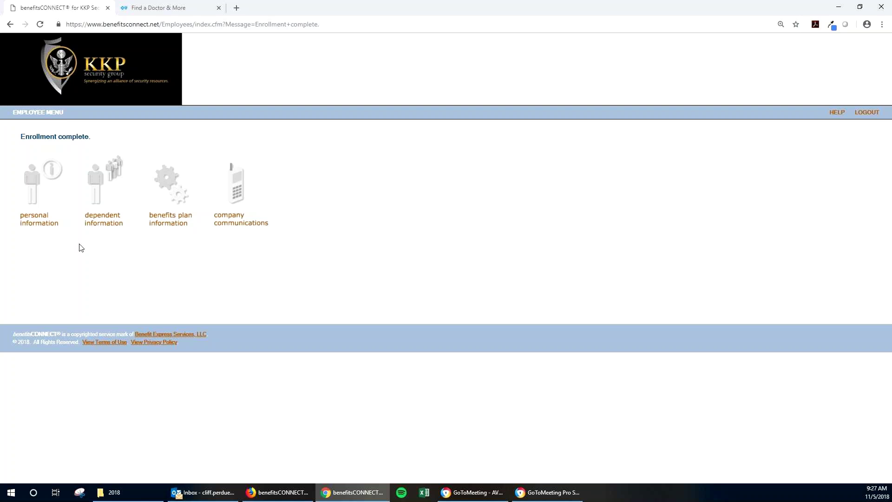
left_click(50, 223)
Go to the Change Password page and cancel without changing the password
left_click(42, 262)
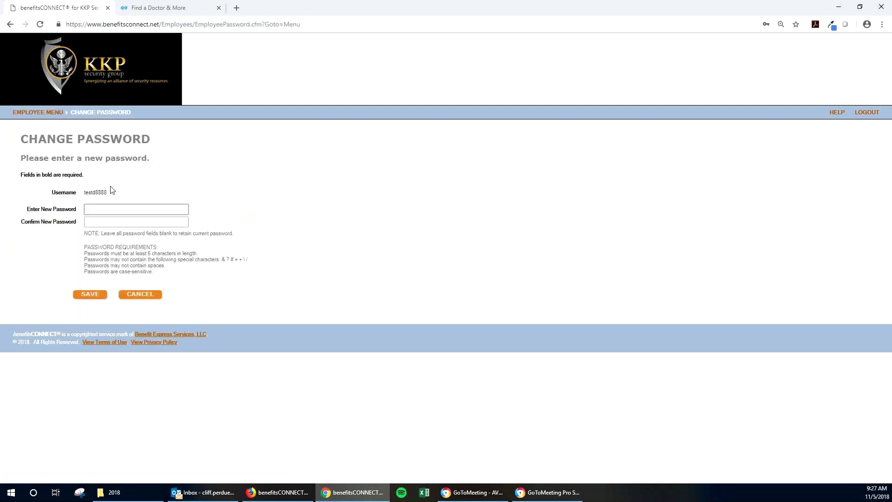
left_click(140, 296)
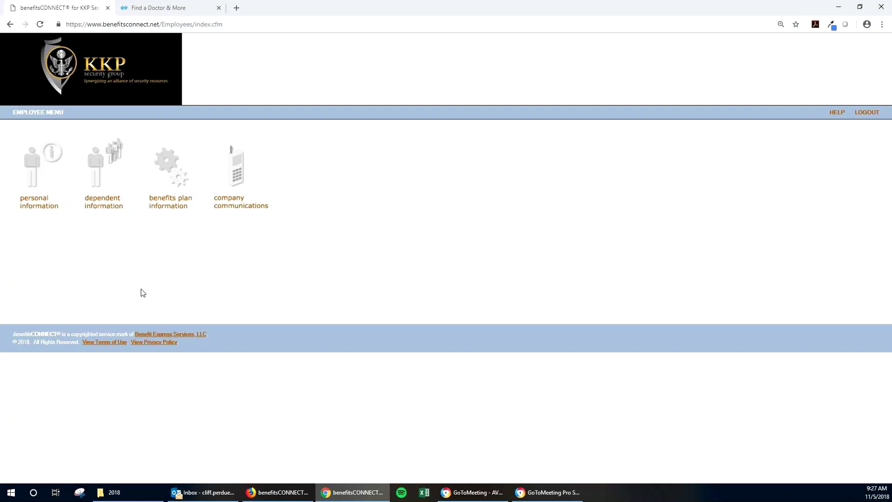
Close the Find a Doctor & More tab and open the Consolidated Enrollment Form from benefits plan information
left_click(218, 8)
left_click(254, 173)
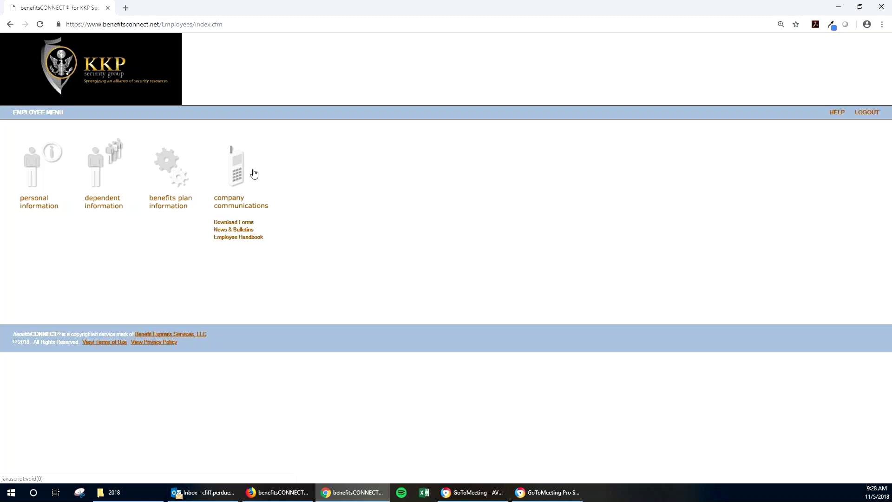
left_click(170, 180)
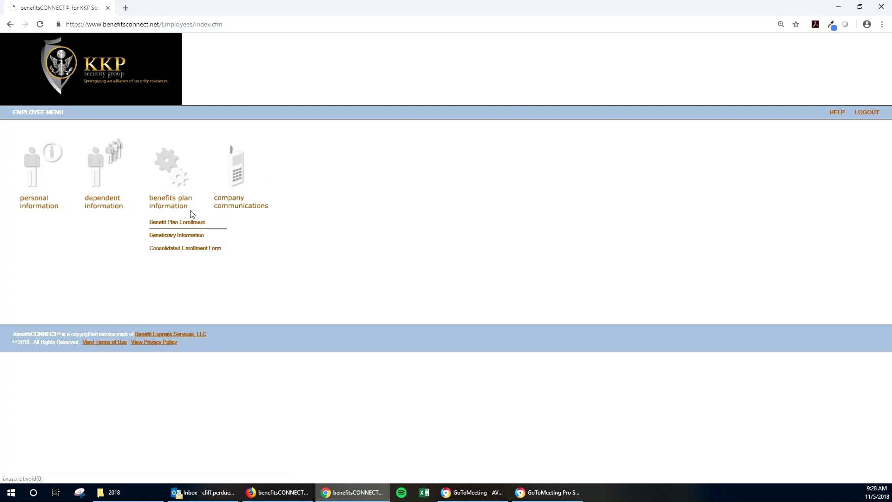
left_click(173, 250)
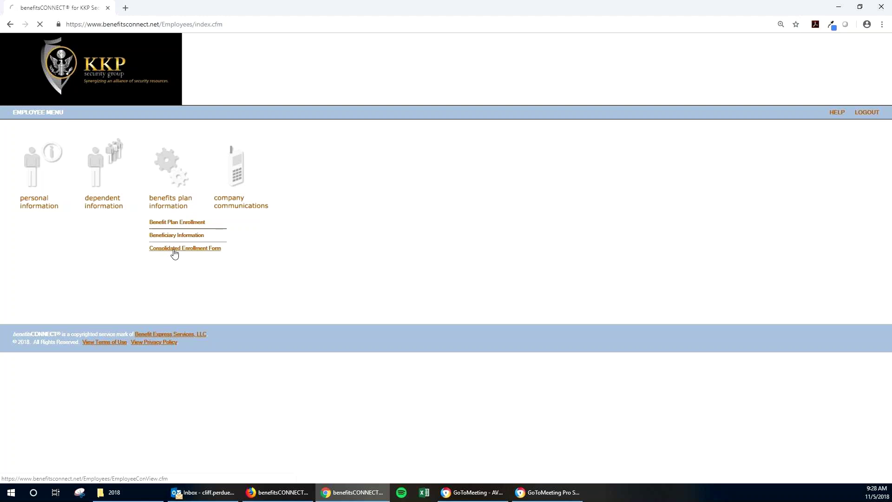
From the bottom of the Consolidated Enrollment Form, print it to a 3-page Save as PDF preview
scroll(184, 233, "down", 13)
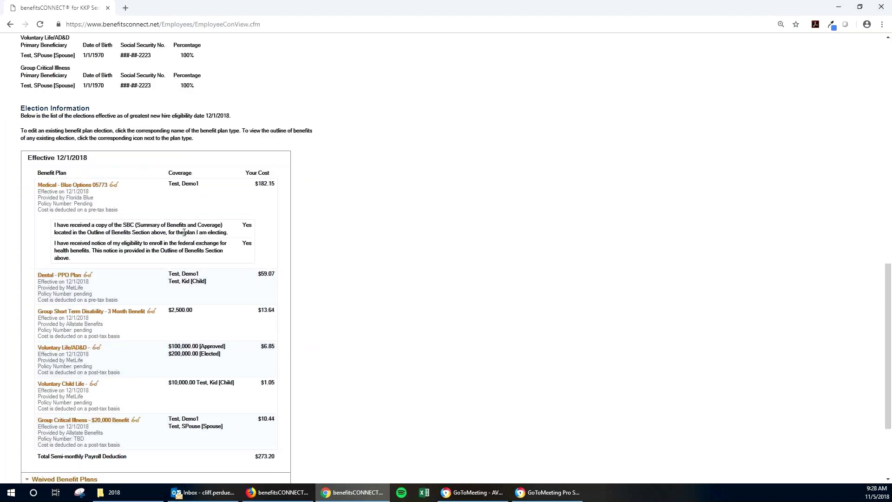
scroll(184, 232, "down", 3)
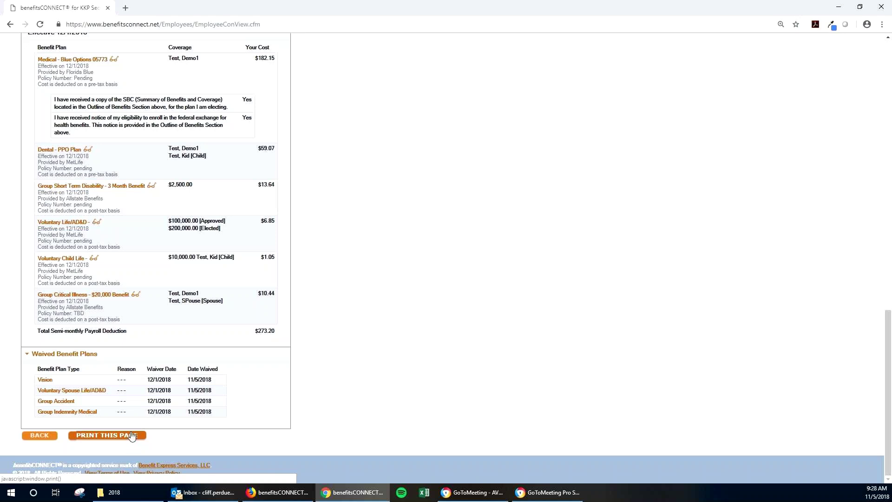
left_click(131, 432)
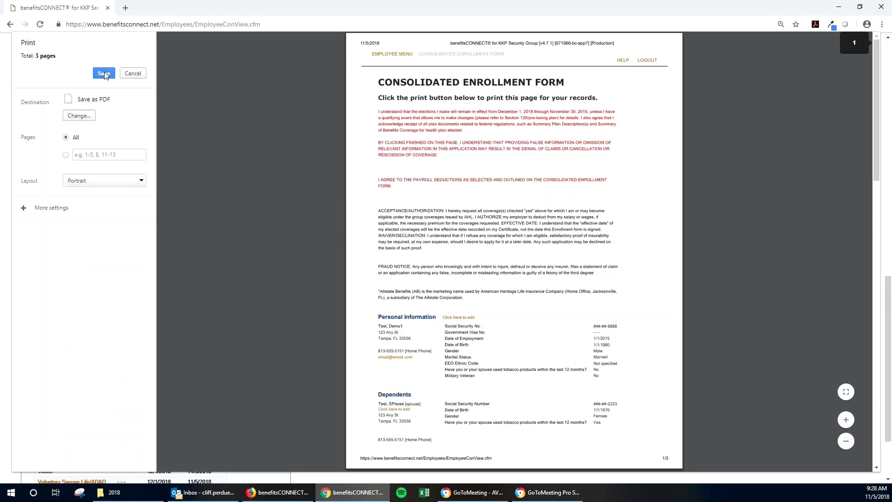
Start saving the form as a PDF, abandon the Save As window, and cancel printing
left_click(104, 73)
left_click(278, 208)
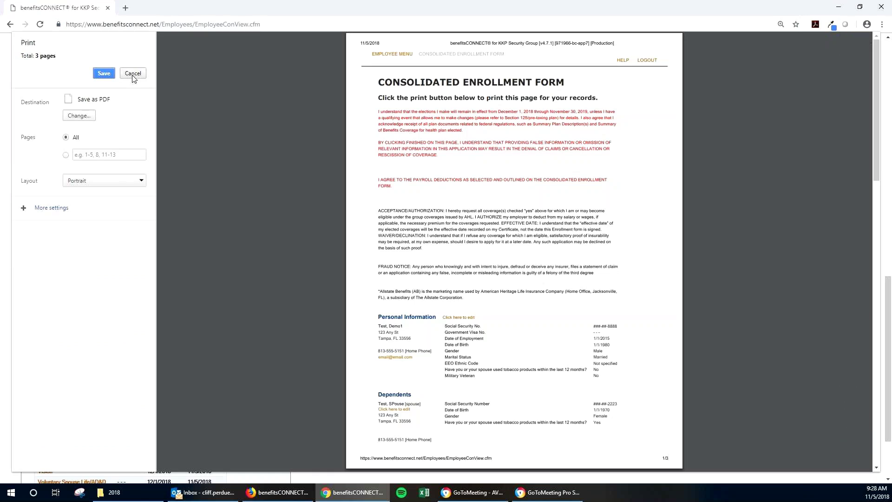
left_click(133, 74)
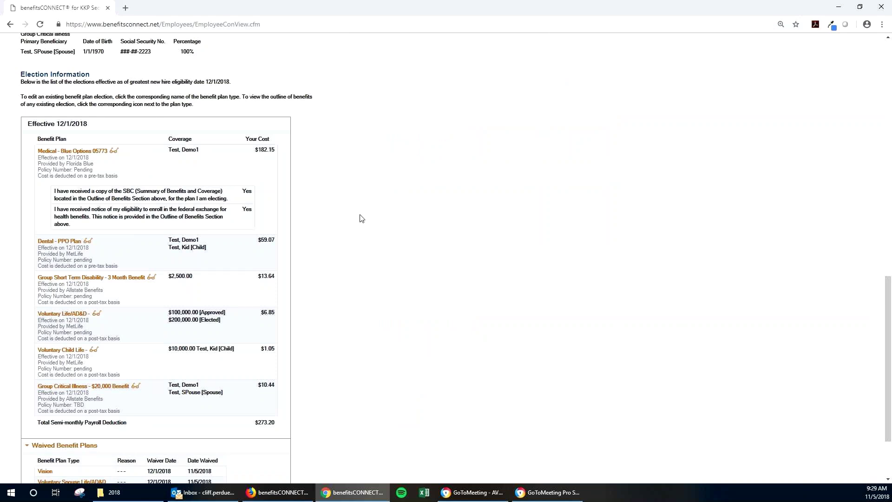
Go back to the Employee Menu via its breadcrumb and point out the LOGOUT link
scroll(362, 218, "up", 15)
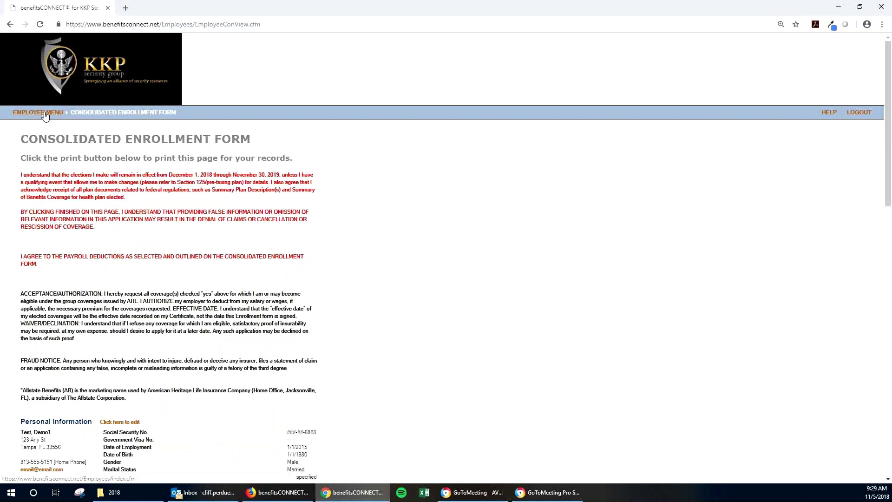
left_click(45, 112)
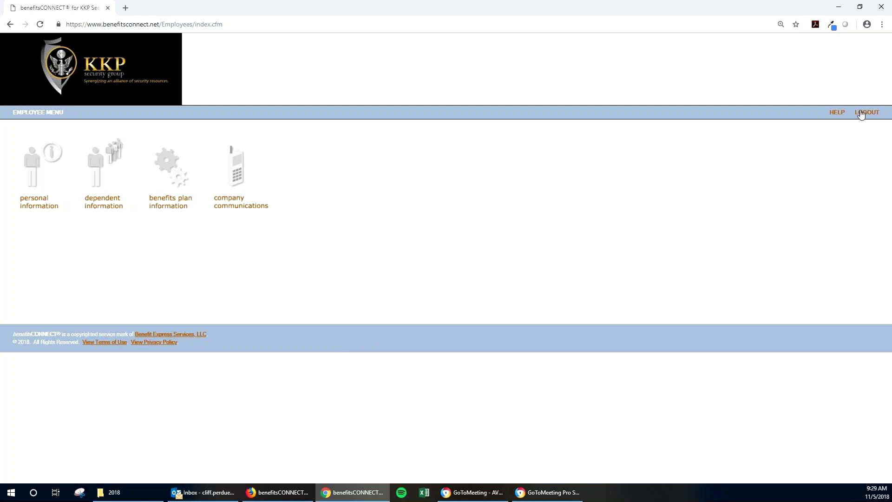
left_click_drag(885, 116, 857, 123)
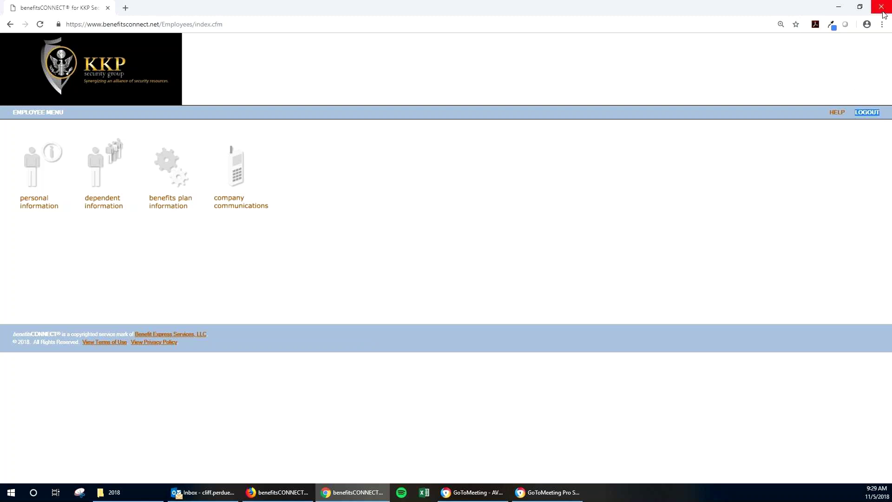
left_click(848, 136)
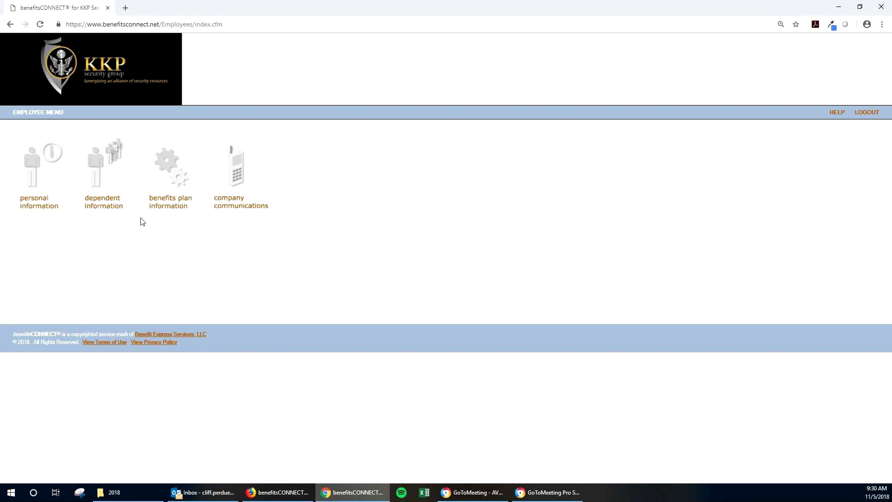
From the Consolidated Enrollment Form's Election Information, open the Dental PPO Plan election (You and Kid, $59.07)
left_click(169, 202)
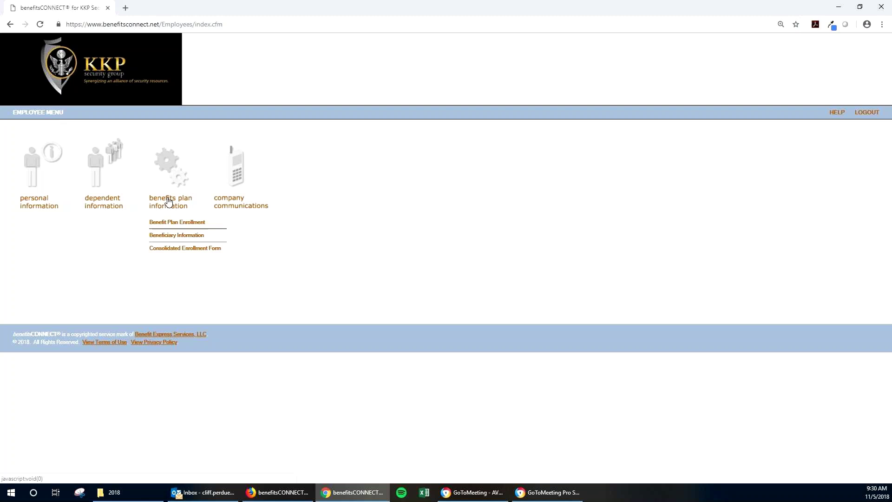
left_click(185, 249)
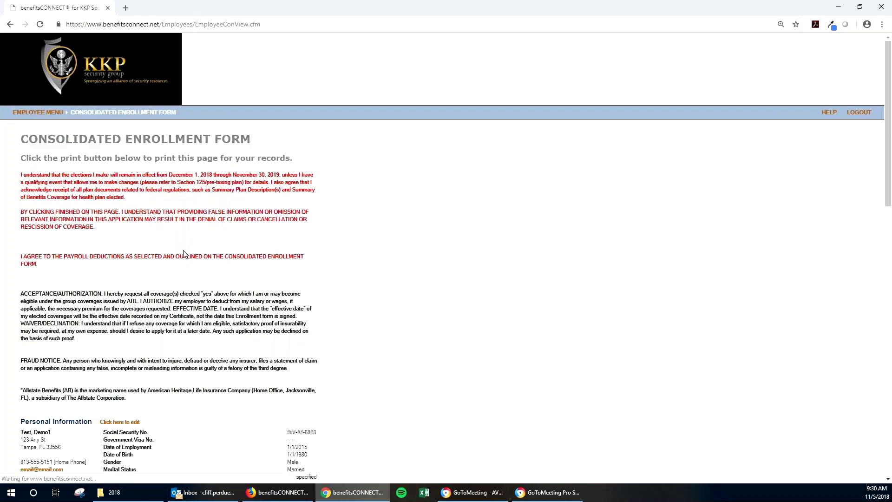
scroll(184, 254, "down", 10)
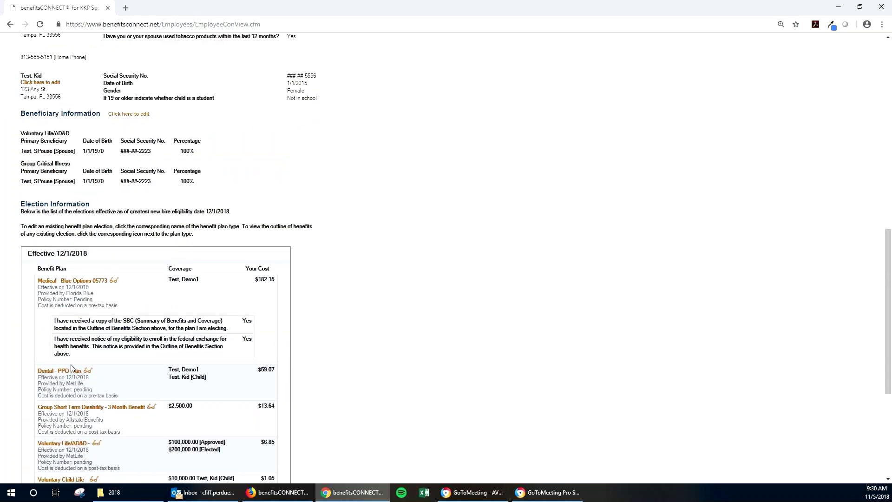
left_click(69, 372)
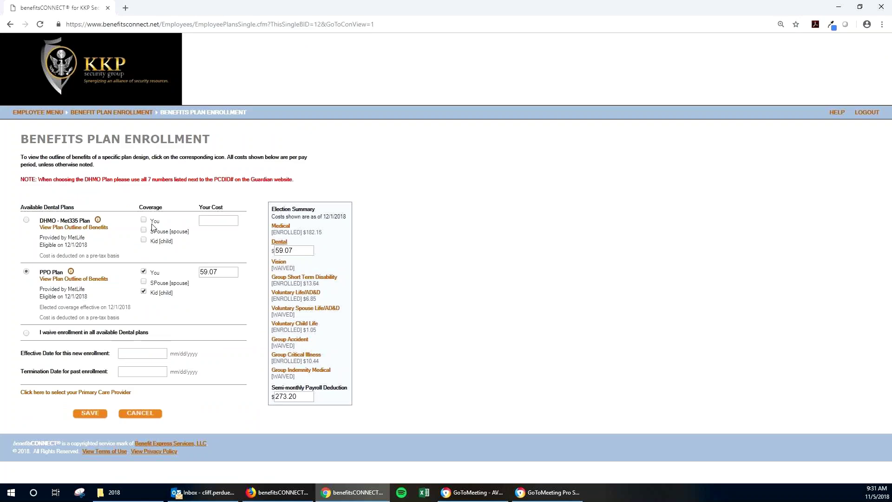
Try switching Dental to DHMO with Spouse added, then cancel the change, keeping PPO Plan at $59.07
left_click(152, 223)
left_click(153, 231)
left_click(99, 414)
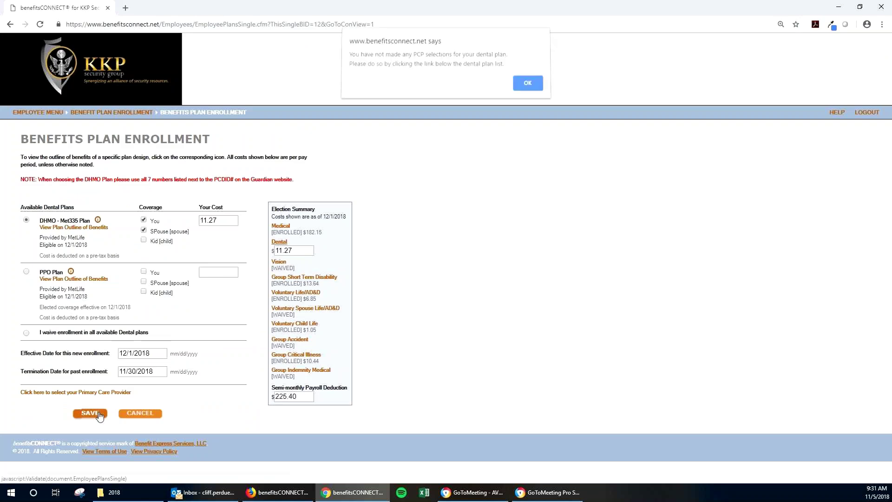
left_click(524, 84)
left_click(202, 150)
left_click(140, 413)
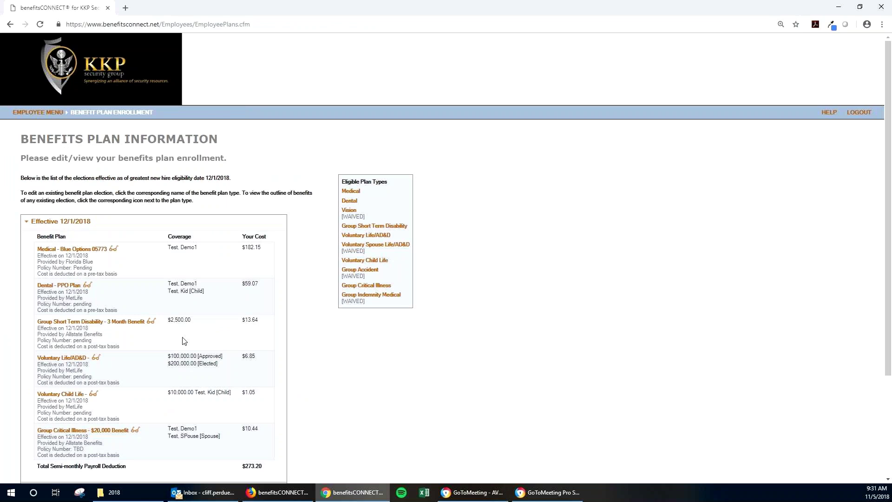
Review the elections down to Waived Benefit Plans, then log out of the employee session
scroll(185, 341, "down", 3)
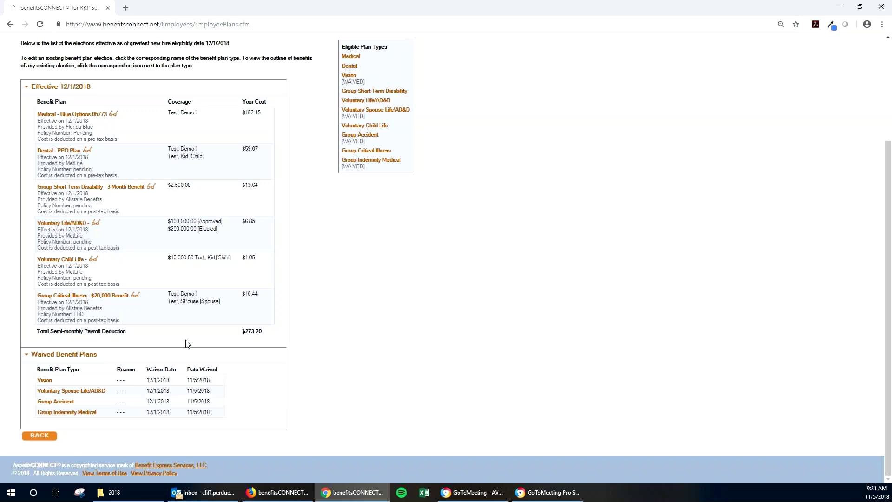
scroll(187, 344, "up", 4)
left_click(861, 113)
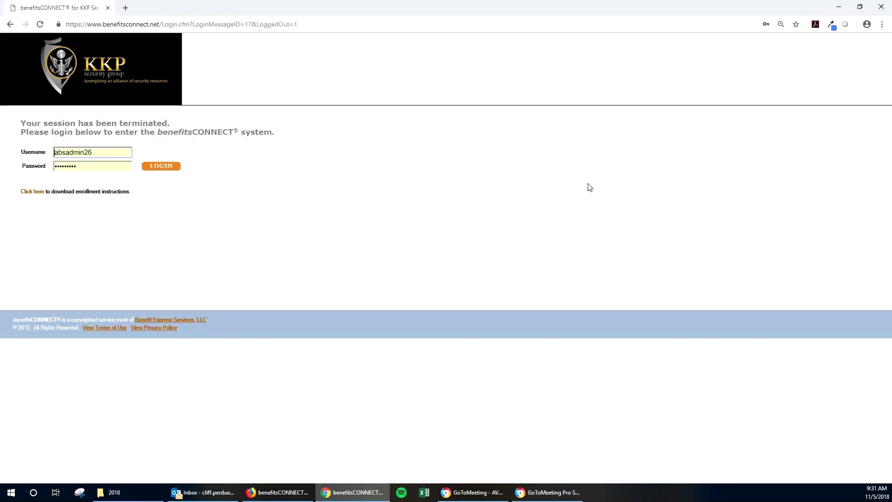
Erase the remembered username and password and dismiss Chrome's saved-login suggestions
key("Tab")
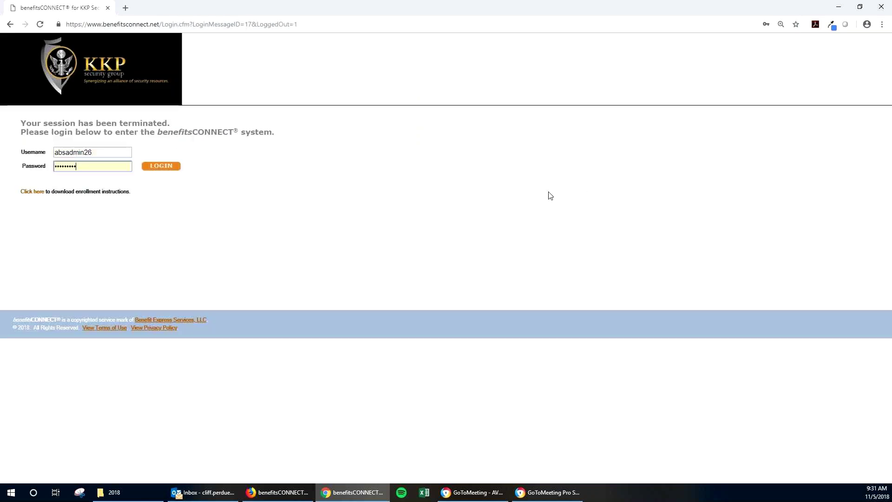
key("shift+Tab")
key("BackSpace")
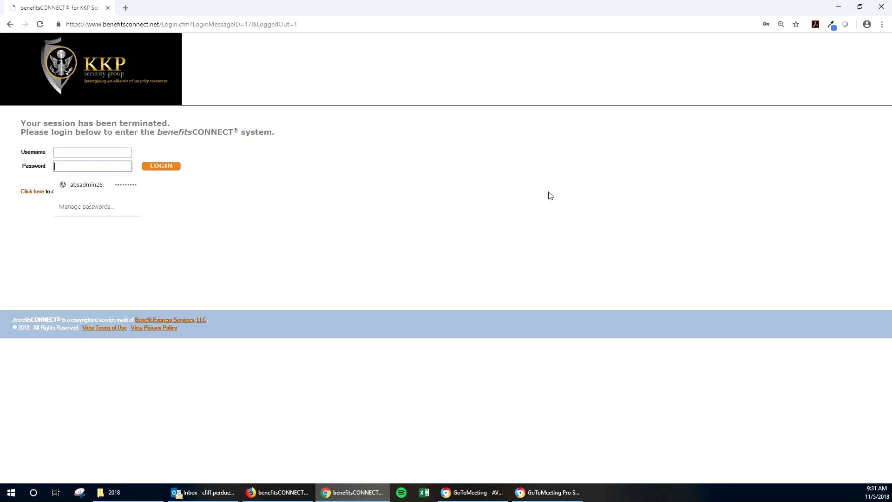
left_click(490, 181)
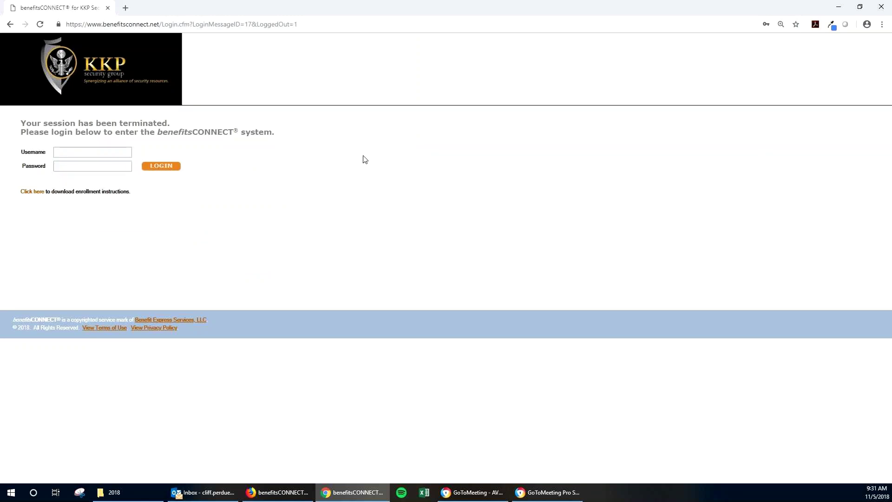
left_click(80, 152)
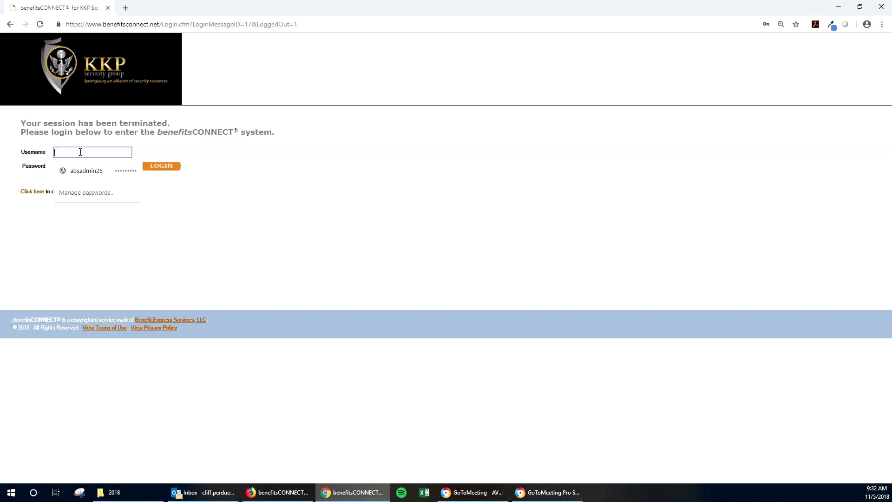
left_click(226, 166)
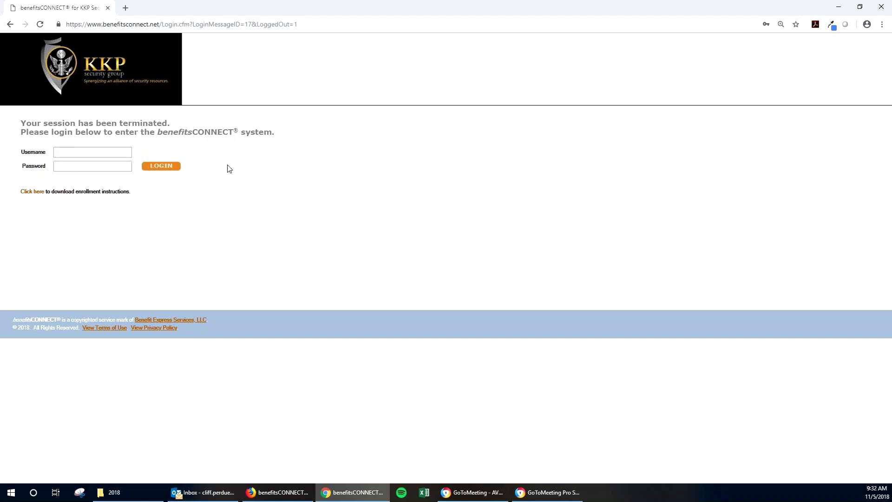